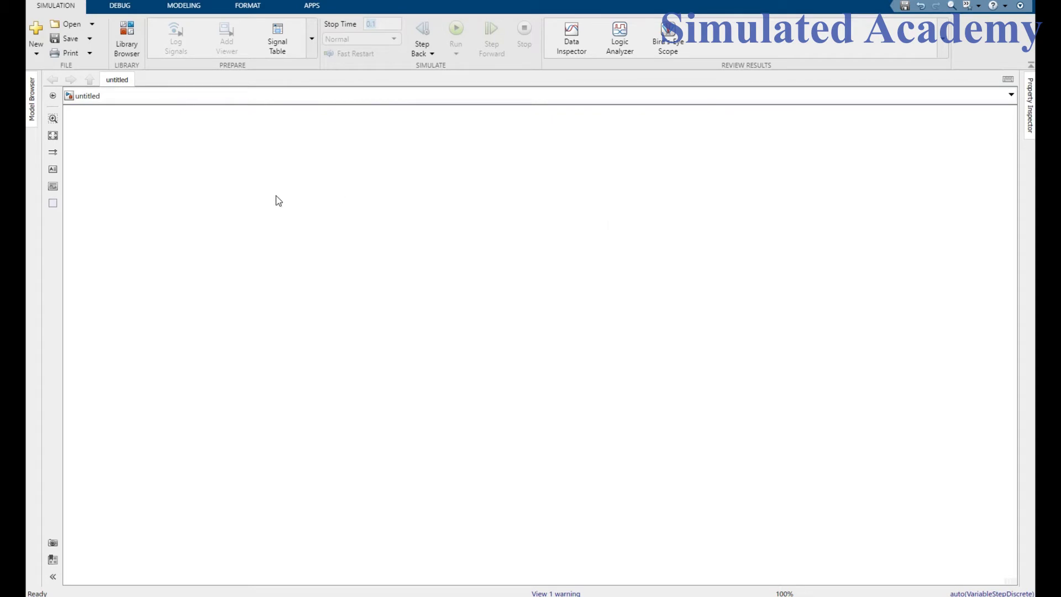
# Add a Three-Phase Programmable Voltage Source from the Specialized Power Systems sources library.
pyautogui.click(130, 40)
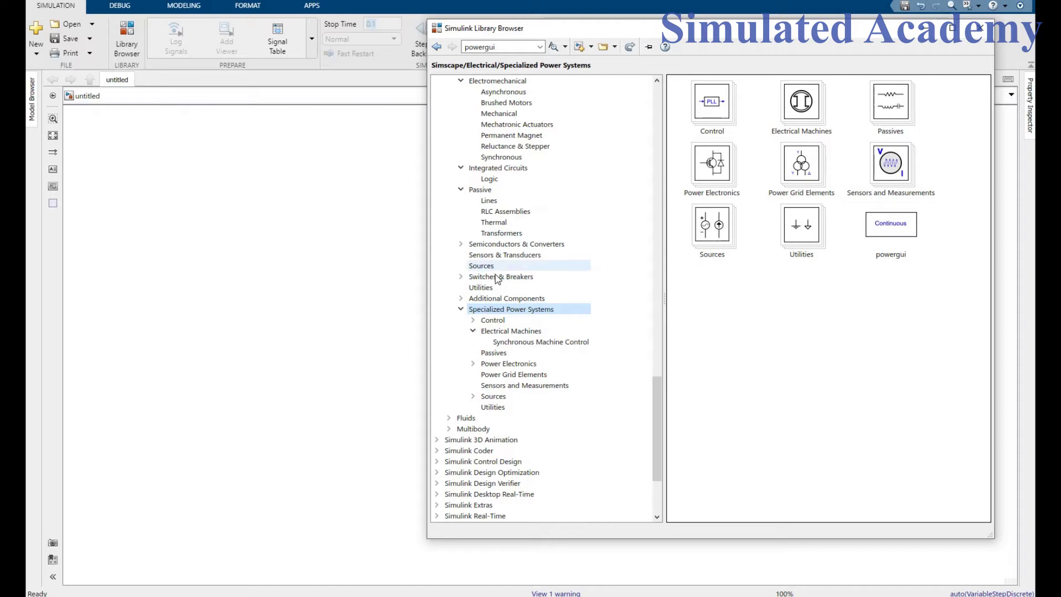
pyautogui.click(492, 397)
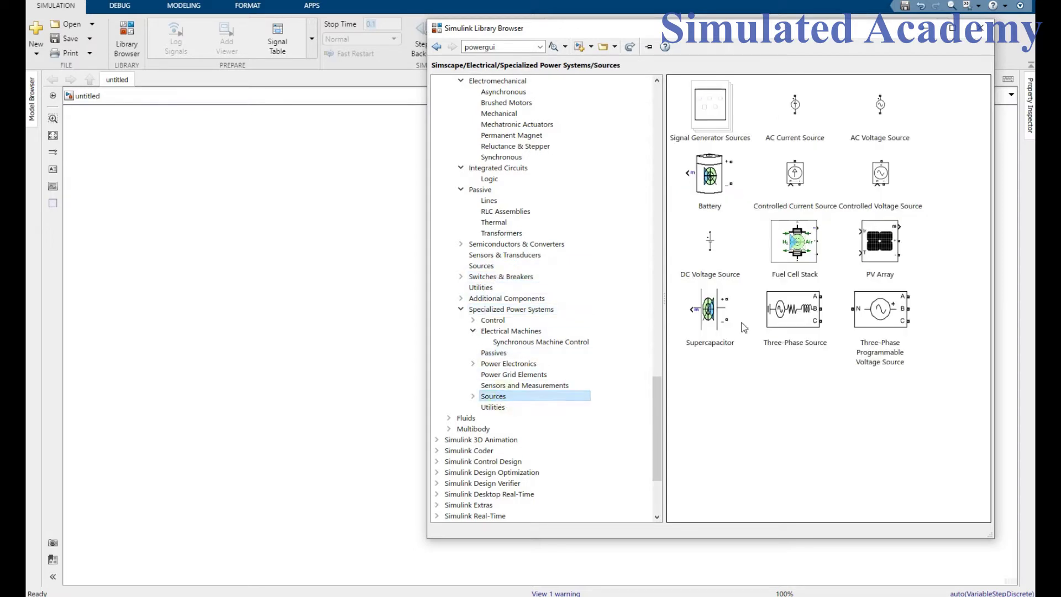
pyautogui.click(882, 317)
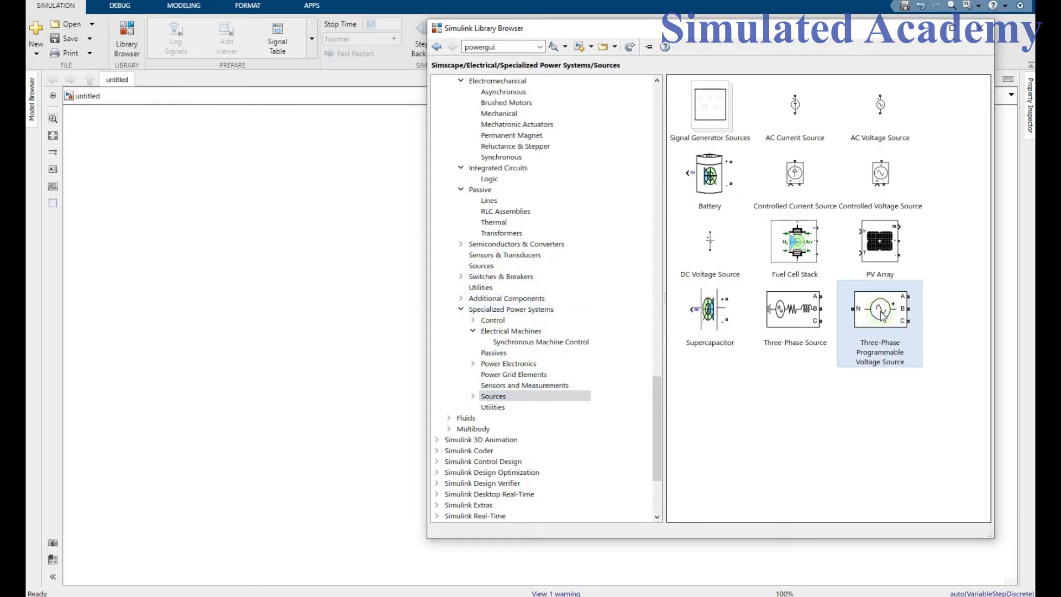
pyautogui.rightClick(882, 315)
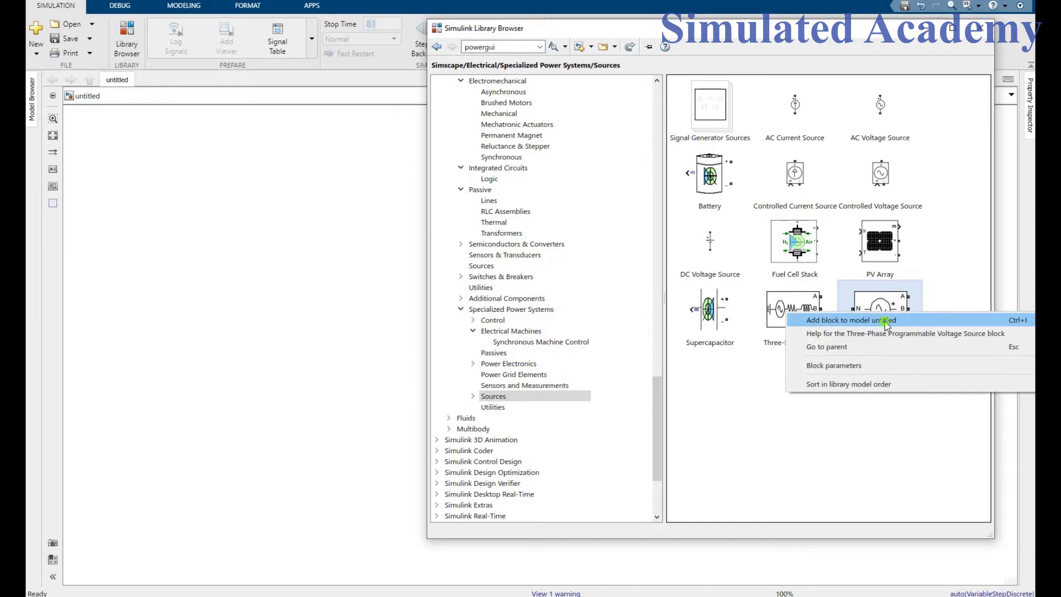
pyautogui.click(885, 320)
# Add a Ground block below the source and shift both blocks to the left.
pyautogui.click(492, 407)
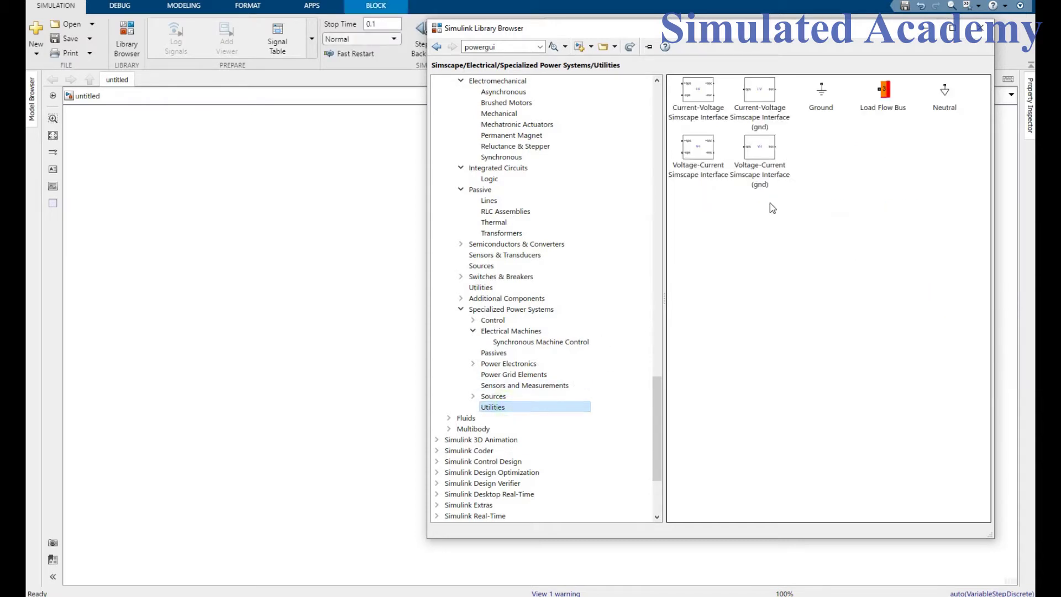
pyautogui.click(820, 106)
pyautogui.rightClick(820, 108)
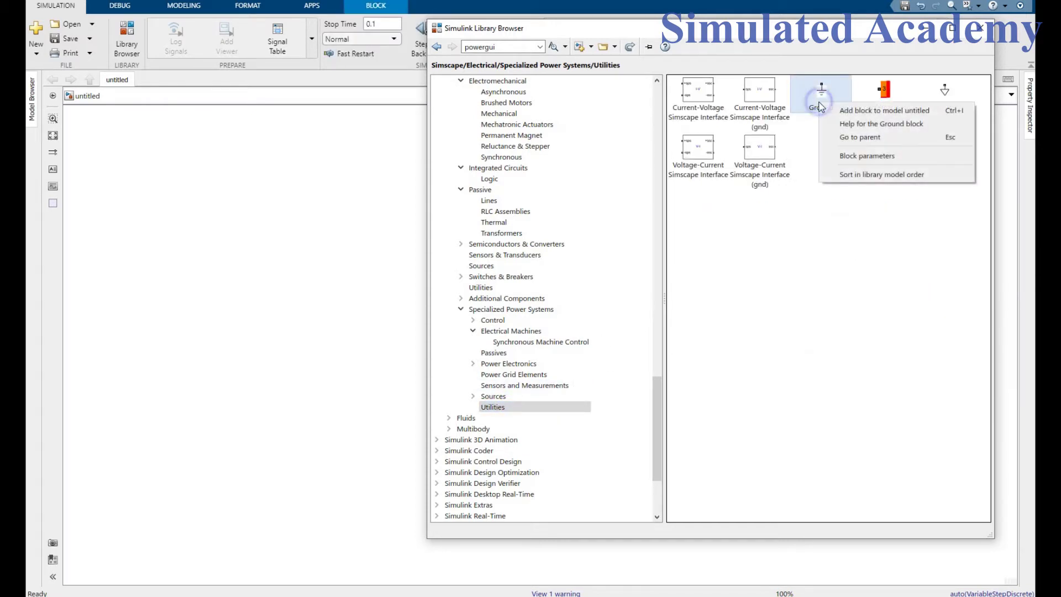
pyautogui.click(845, 114)
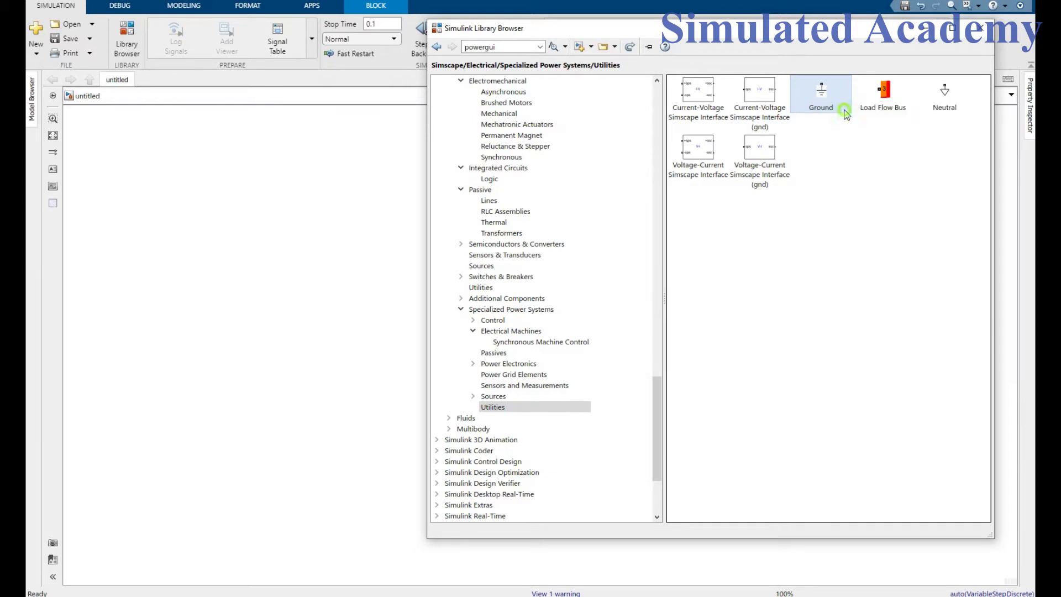
pyautogui.click(294, 206)
pyautogui.moveTo(539, 345)
pyautogui.mouseDown()
pyautogui.moveTo(331, 374)
pyautogui.moveTo(471, 386)
pyautogui.moveTo(469, 371)
pyautogui.moveTo(509, 345)
pyautogui.mouseUp()
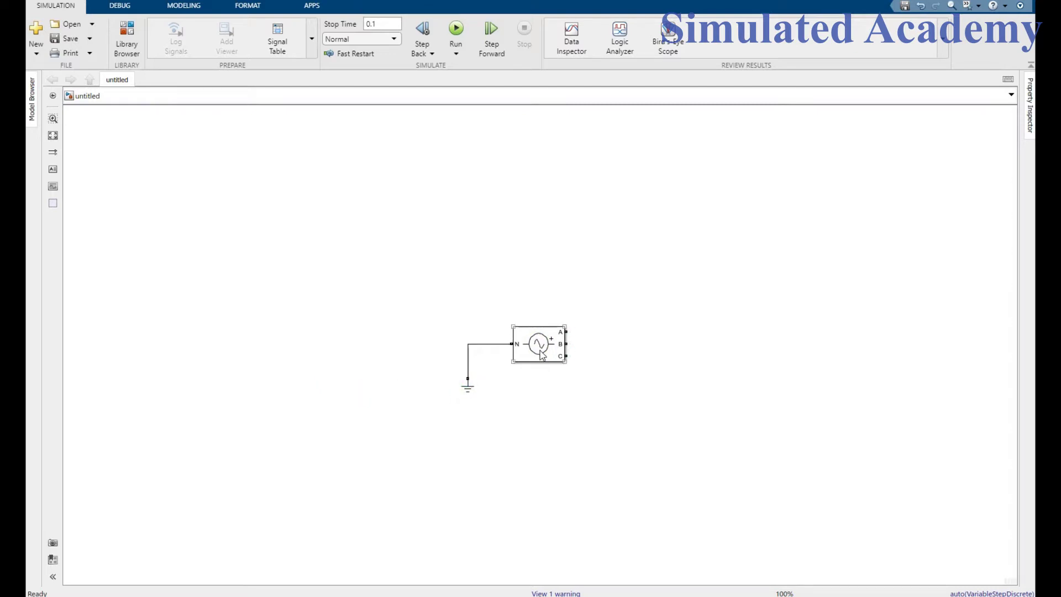
pyautogui.moveTo(601, 395); pyautogui.dragTo(444, 325)
pyautogui.moveTo(531, 348); pyautogui.dragTo(270, 355)
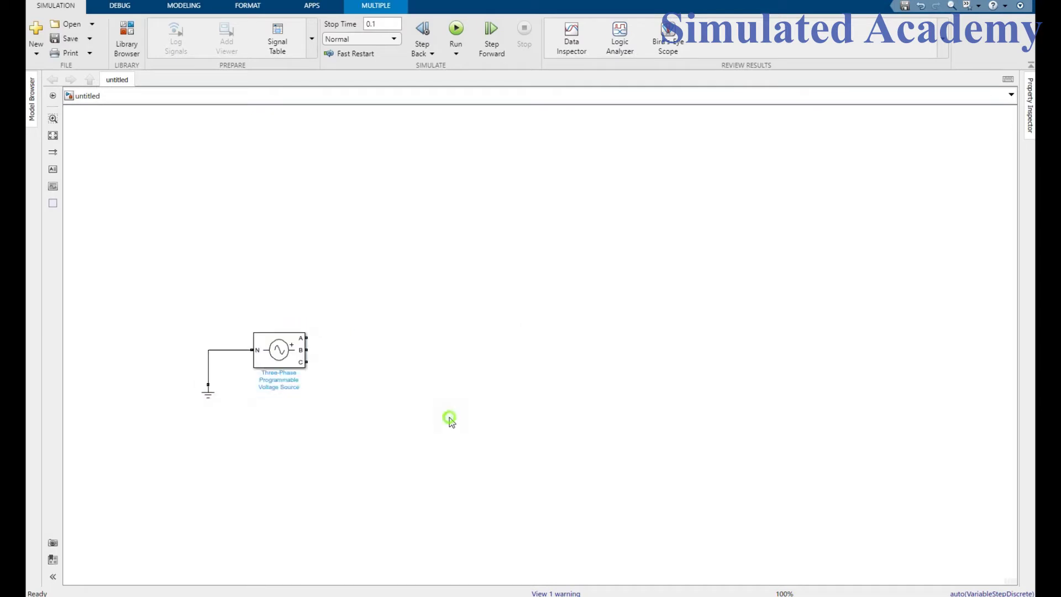
# Change the source's positive-sequence parameters to [100 0 50], replacing 60 Hz with 50 Hz.
pyautogui.click(450, 419)
pyautogui.doubleClick(292, 358)
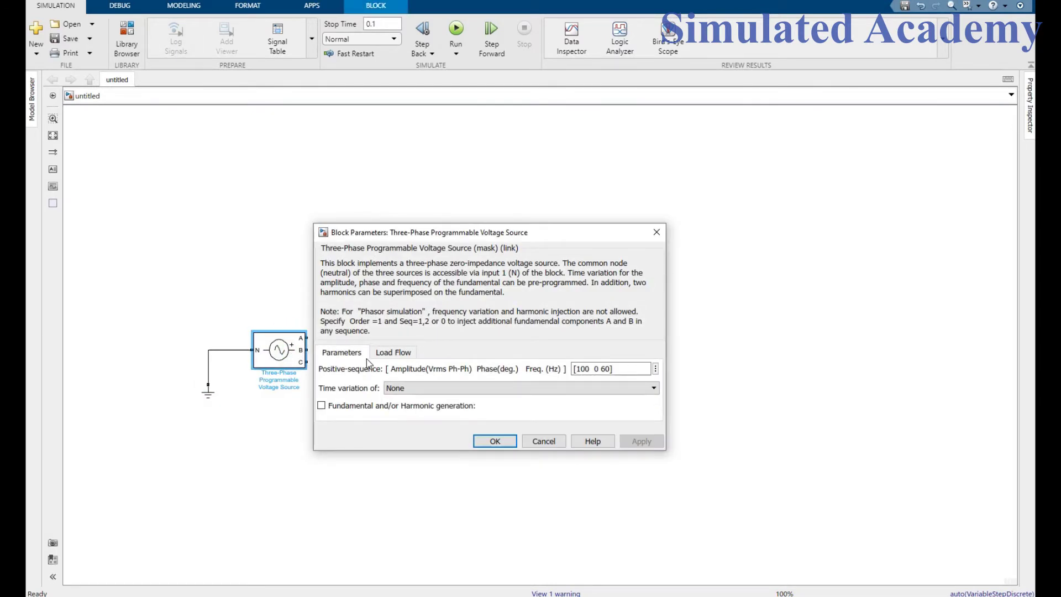
pyautogui.click(584, 369)
pyautogui.doubleClick(590, 369)
pyautogui.click(606, 370)
pyautogui.press('BackSpace')
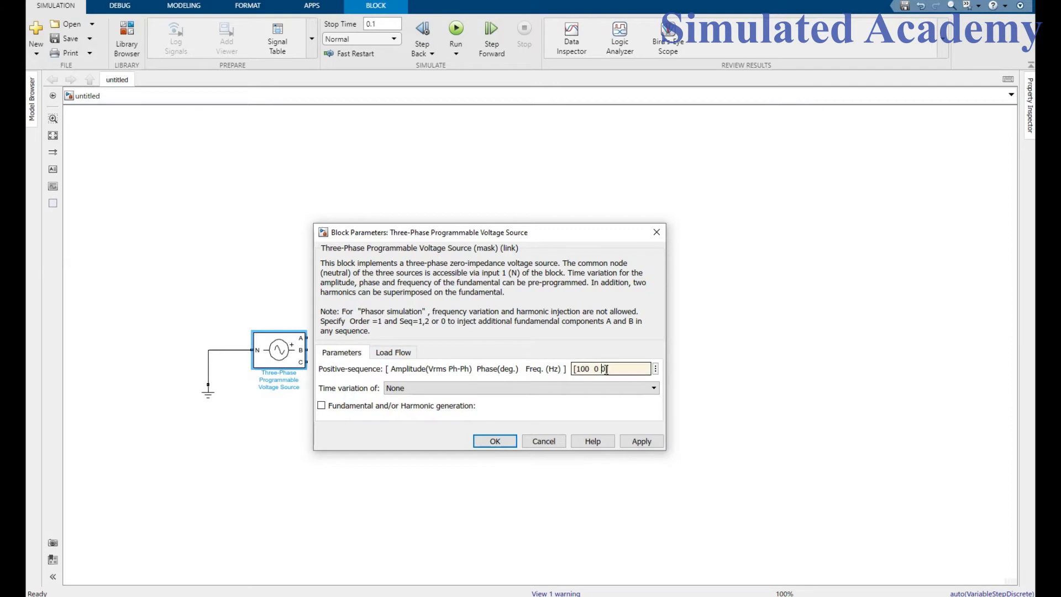
pyautogui.click(641, 440)
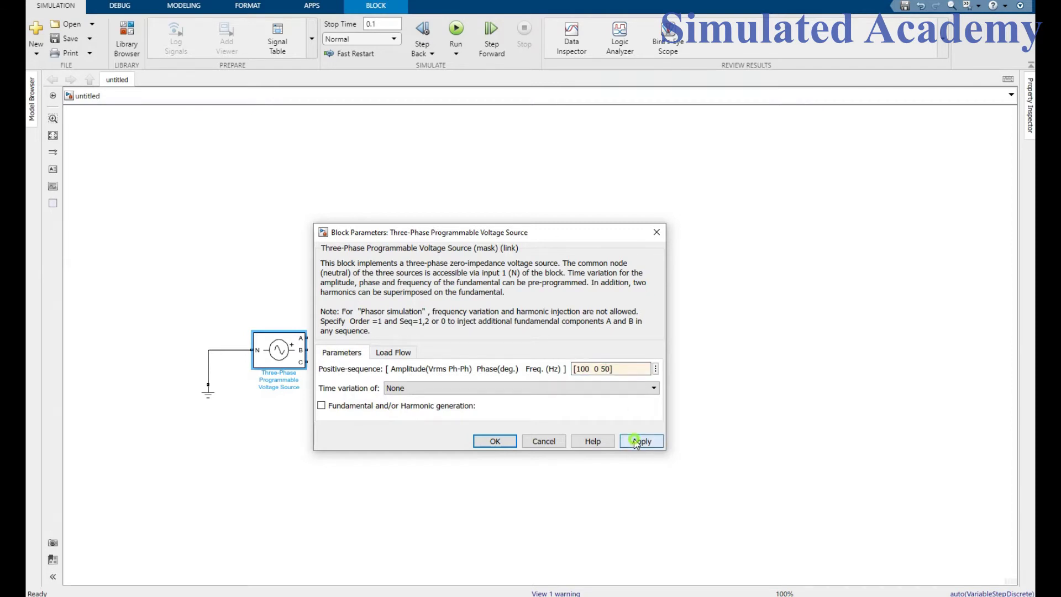
pyautogui.click(501, 442)
pyautogui.click(441, 439)
# Add a Three-Phase V-I Measurement block from Sensors and Measurements beside the source.
pyautogui.click(129, 36)
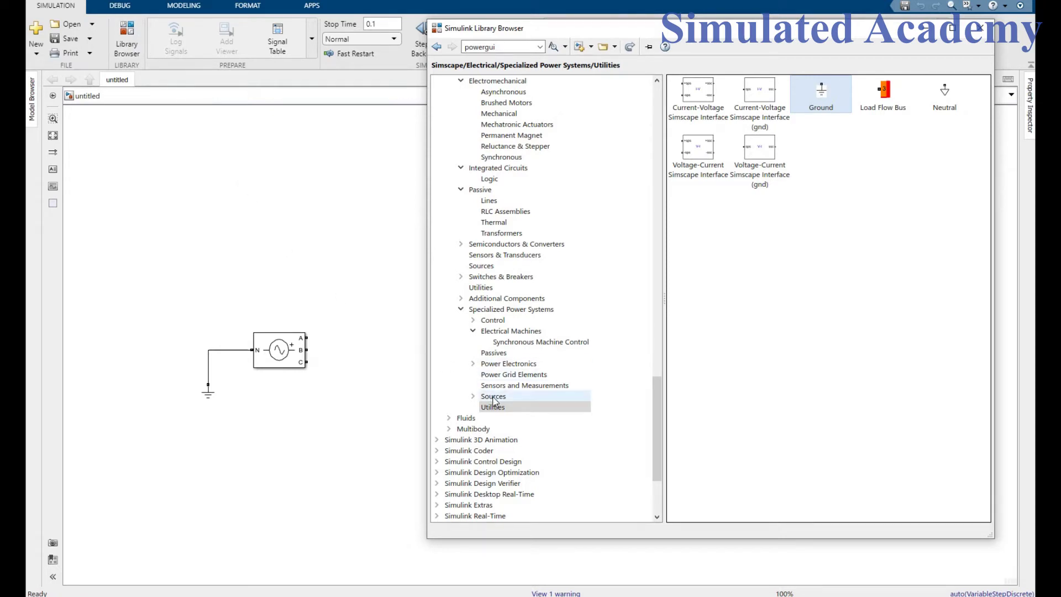
pyautogui.click(511, 385)
pyautogui.scroll(-1, 950, 514)
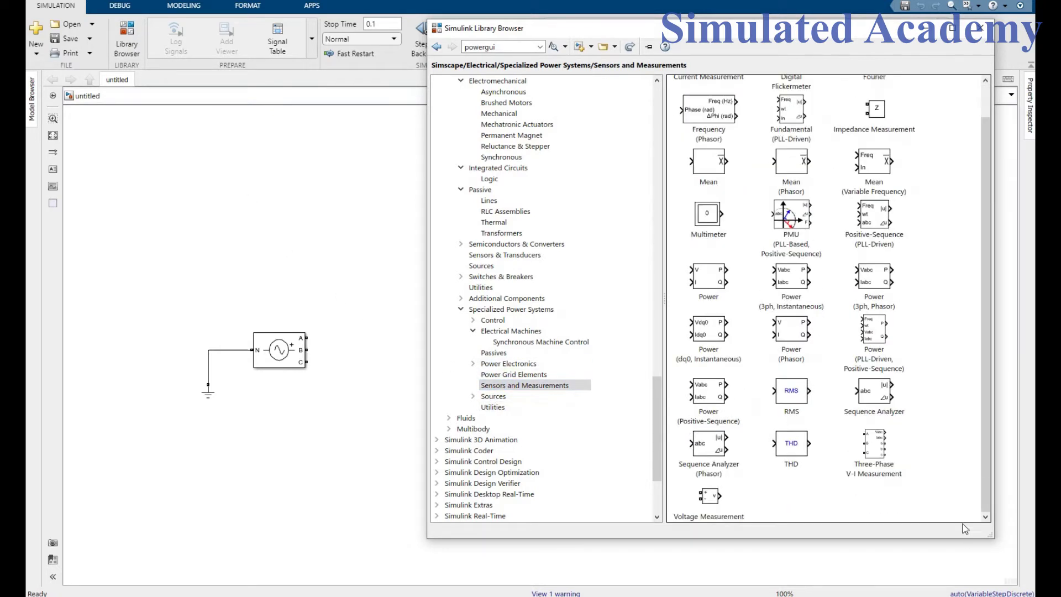
pyautogui.click(877, 454)
pyautogui.rightClick(877, 454)
pyautogui.click(889, 458)
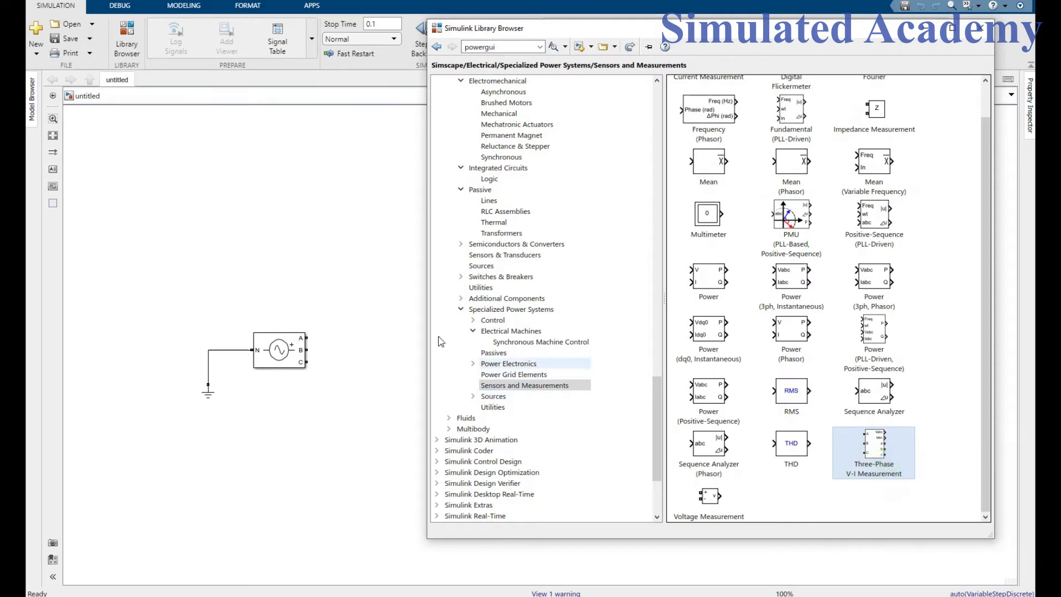
pyautogui.click(403, 305)
pyautogui.click(532, 343)
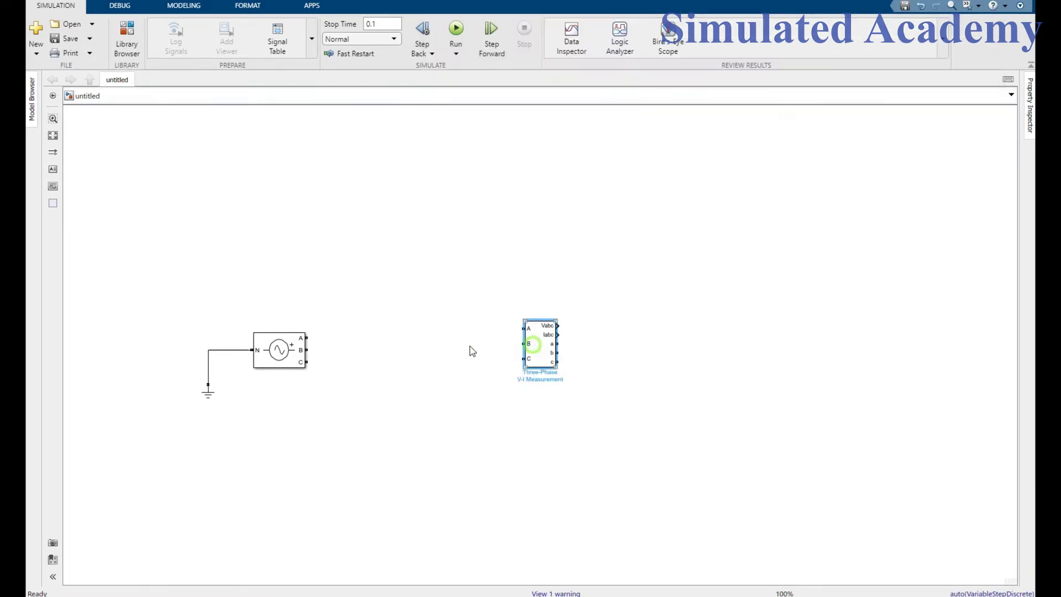
pyautogui.moveTo(541, 345); pyautogui.dragTo(442, 338)
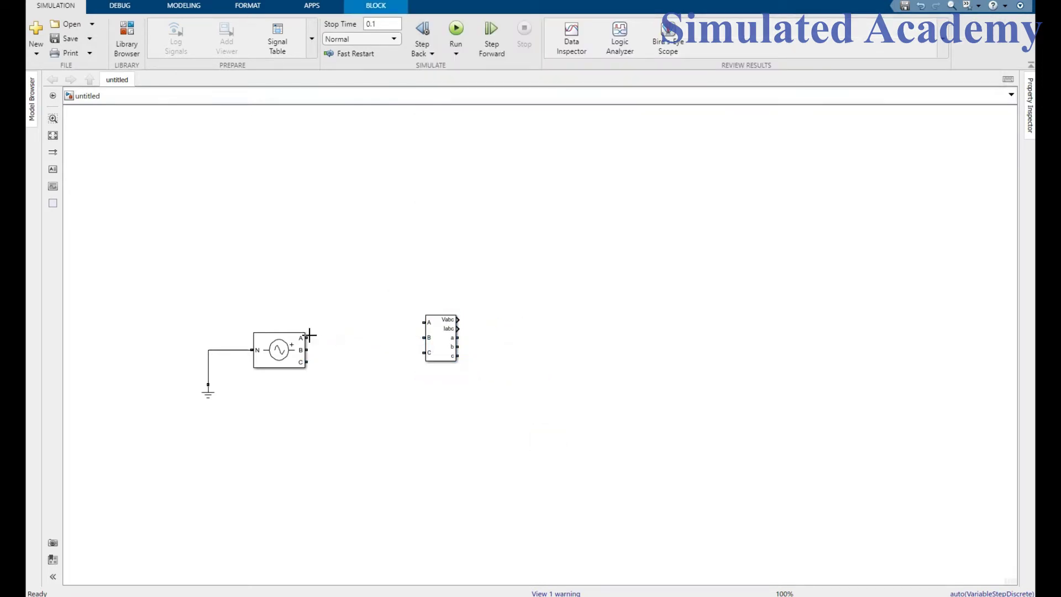
# Wire source phases A and C into the measurement block and straighten the wires.
pyautogui.moveTo(310, 335)
pyautogui.mouseDown()
pyautogui.moveTo(424, 323)
pyautogui.moveTo(308, 349)
pyautogui.mouseUp()
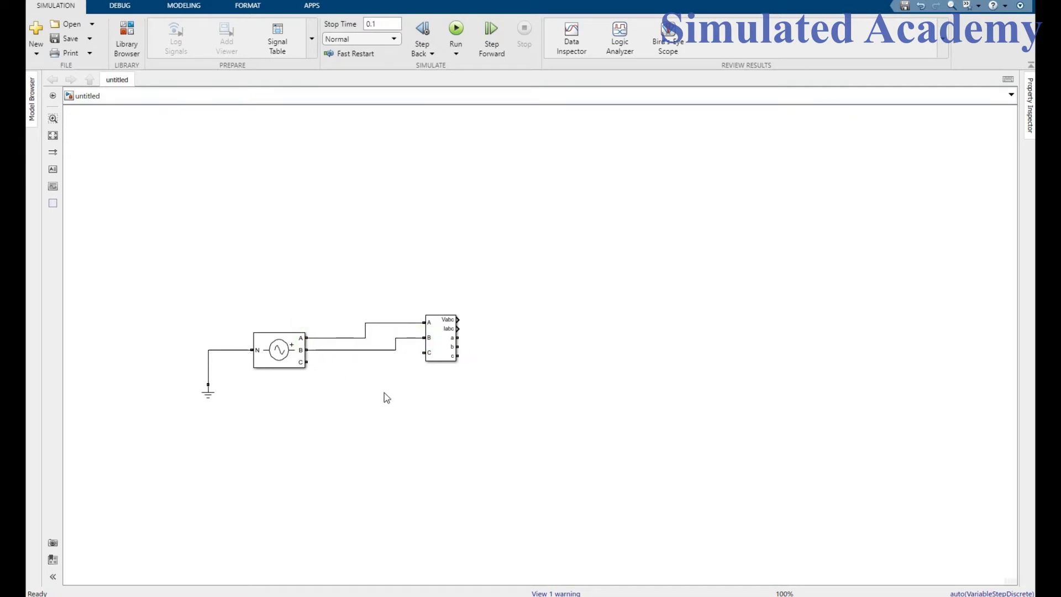
pyautogui.moveTo(424, 352); pyautogui.dragTo(307, 362)
pyautogui.moveTo(437, 347); pyautogui.dragTo(428, 360)
pyautogui.click(590, 374)
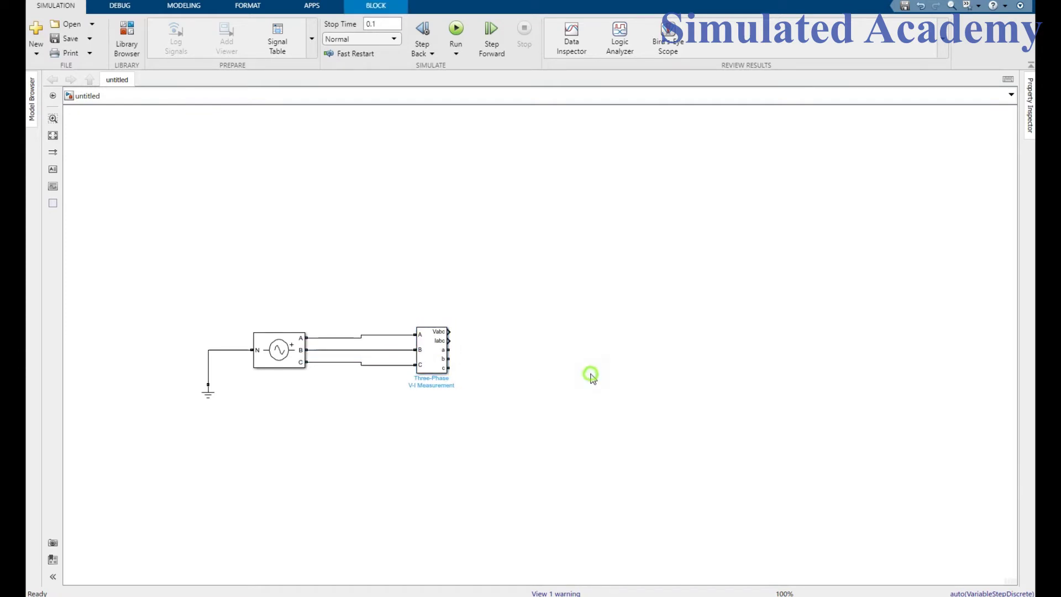
# Add a Universal Bridge block from the Power Electronics library.
pyautogui.click(127, 45)
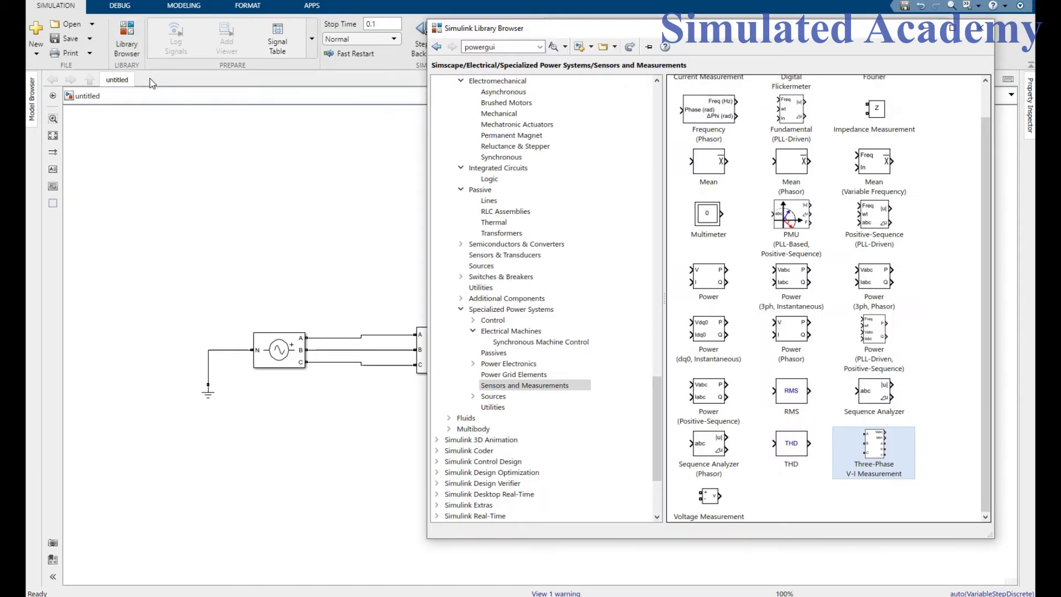
pyautogui.click(508, 364)
pyautogui.scroll(-3, 867, 387)
pyautogui.click(869, 472)
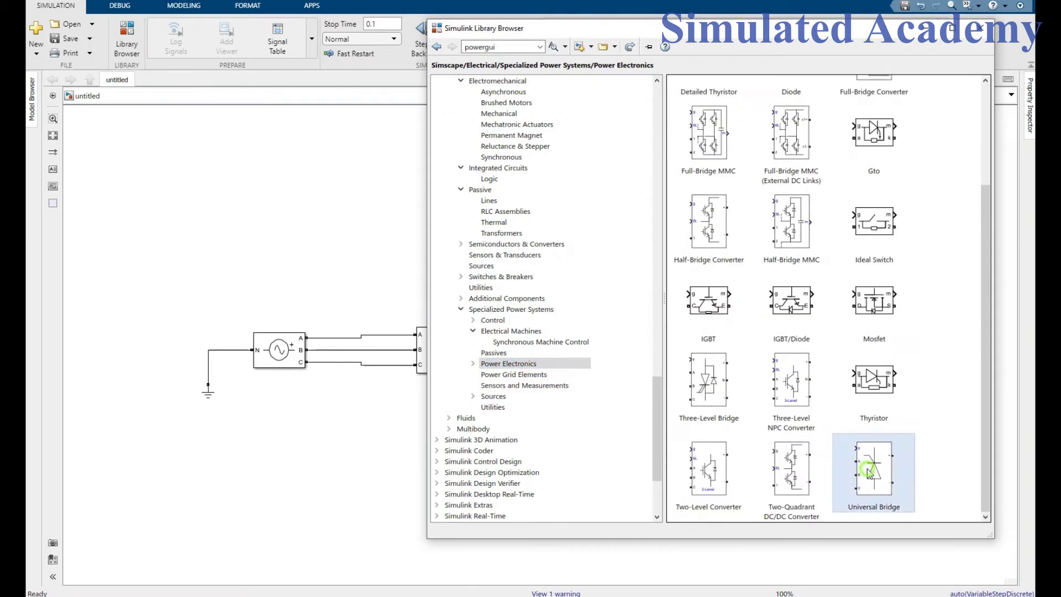
pyautogui.rightClick(869, 471)
pyautogui.click(892, 474)
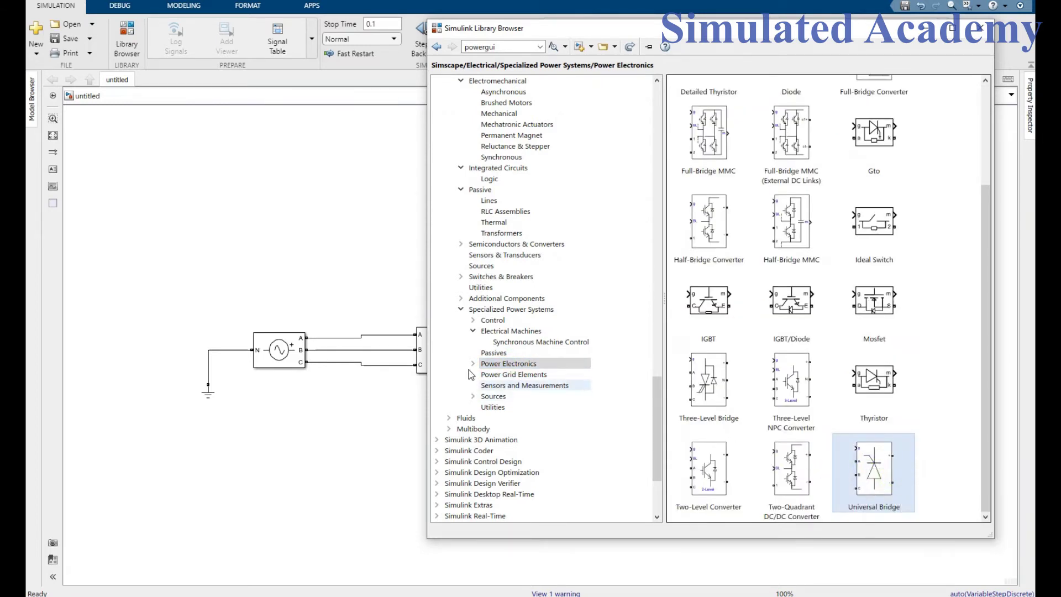
pyautogui.click(400, 381)
# Set the Universal Bridge's power electronic device to Diodes.
pyautogui.doubleClick(550, 355)
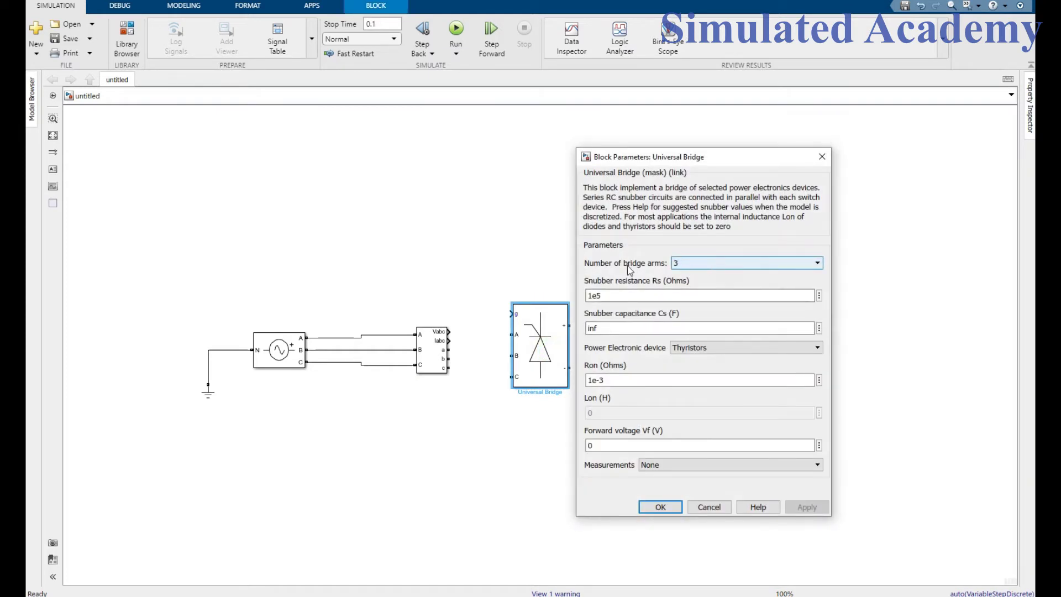
pyautogui.click(708, 348)
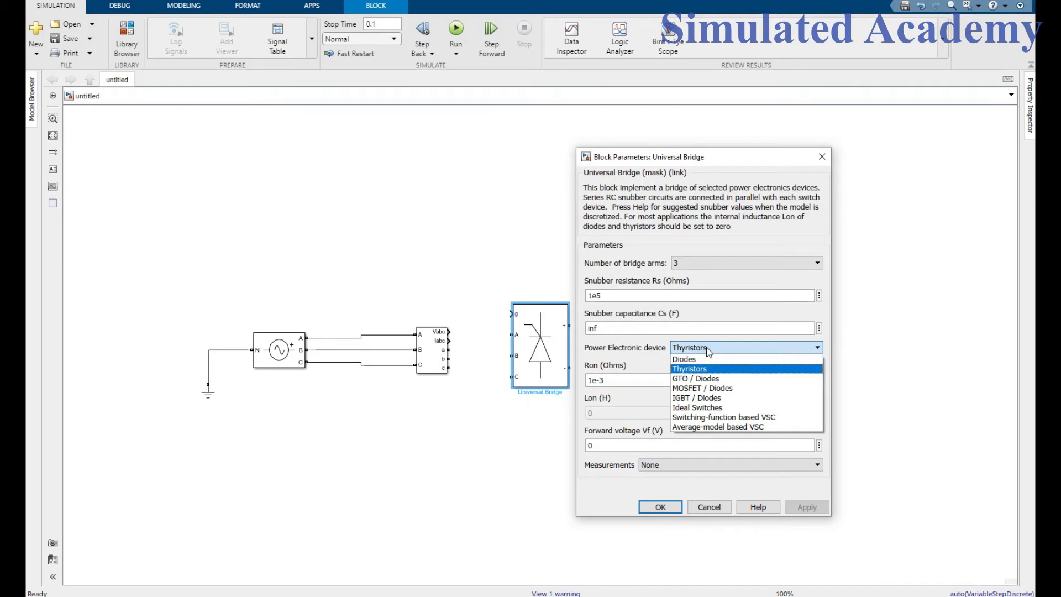
pyautogui.click(707, 360)
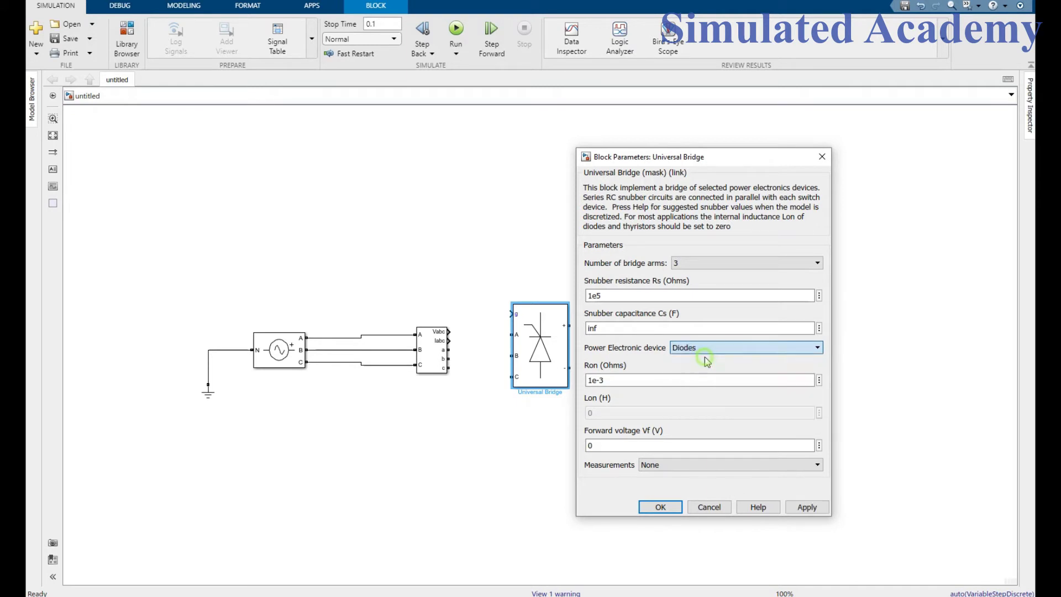
pyautogui.click(807, 507)
pyautogui.click(678, 513)
pyautogui.click(585, 484)
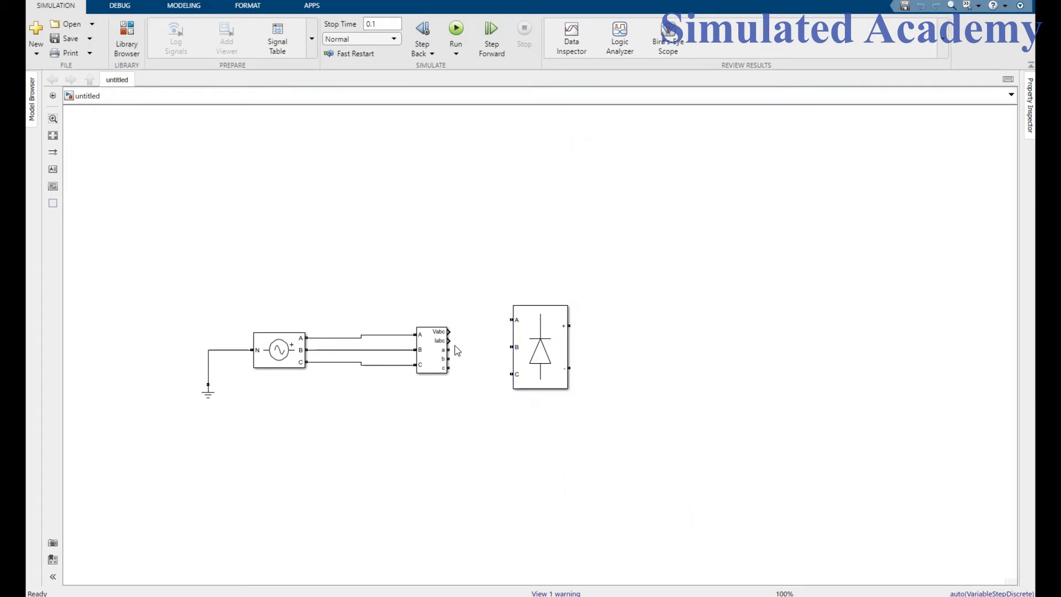
# Wire measurement output a to bridge input A and enlarge the measurement block.
pyautogui.moveTo(448, 350)
pyautogui.mouseDown()
pyautogui.moveTo(500, 315)
pyautogui.moveTo(511, 319)
pyautogui.moveTo(449, 368)
pyautogui.moveTo(507, 375)
pyautogui.moveTo(539, 354)
pyautogui.moveTo(539, 367)
pyautogui.mouseUp()
pyautogui.click(536, 407)
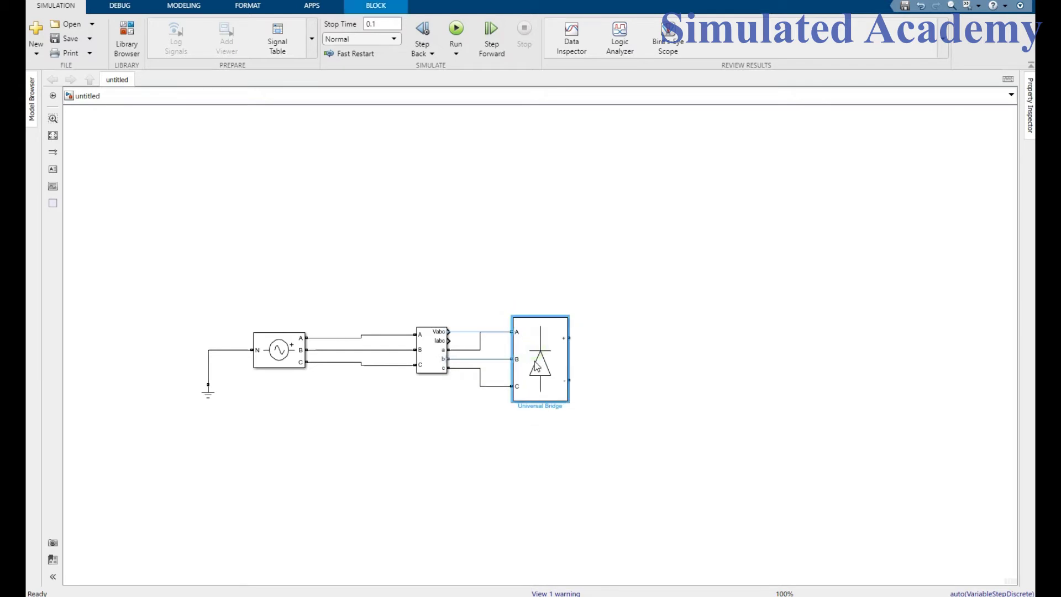
pyautogui.click(417, 328)
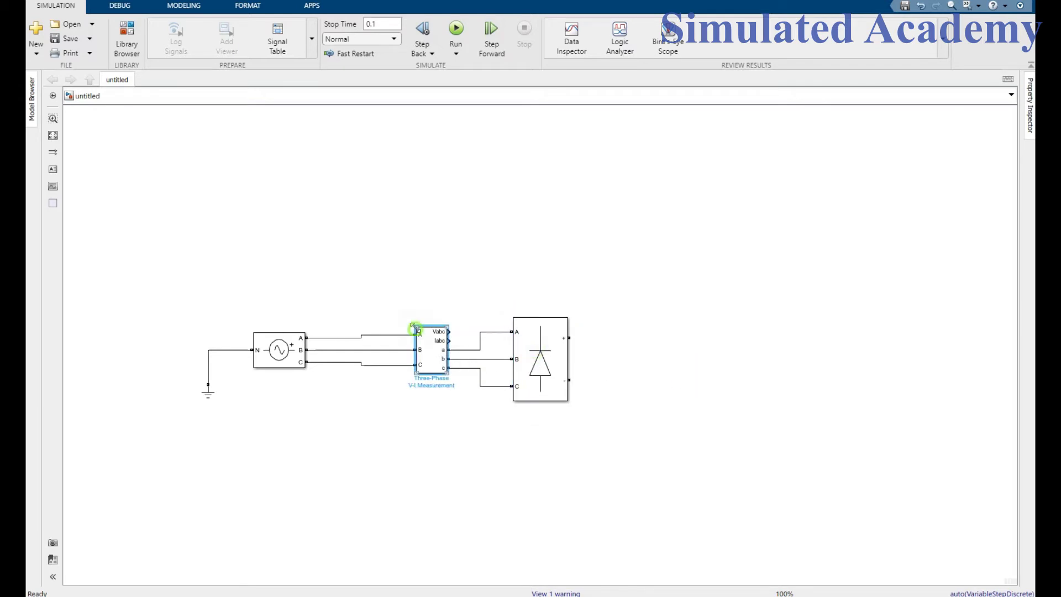
pyautogui.moveTo(417, 328); pyautogui.dragTo(419, 359)
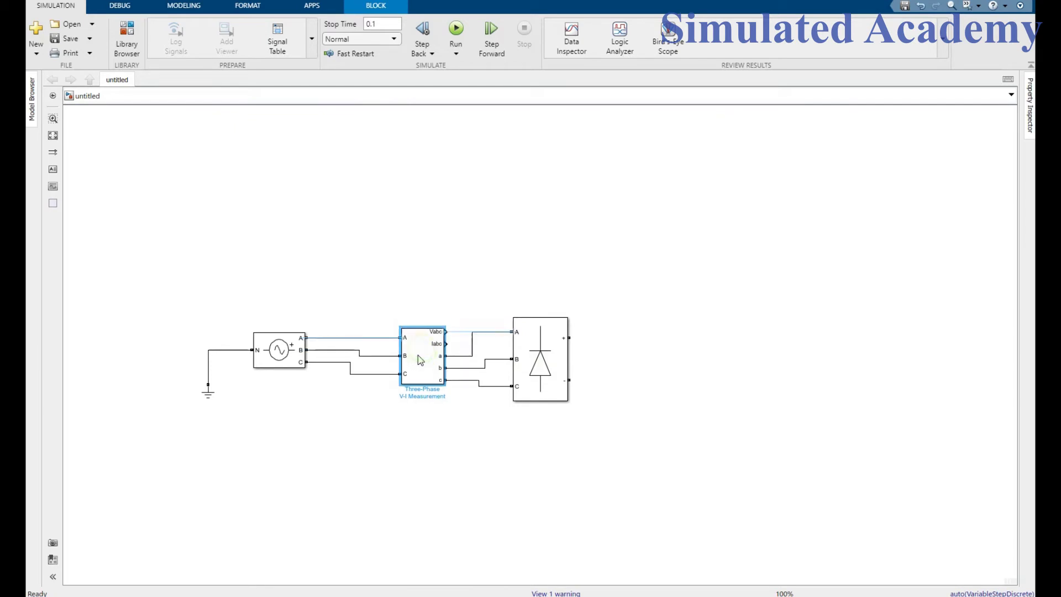
pyautogui.click(485, 423)
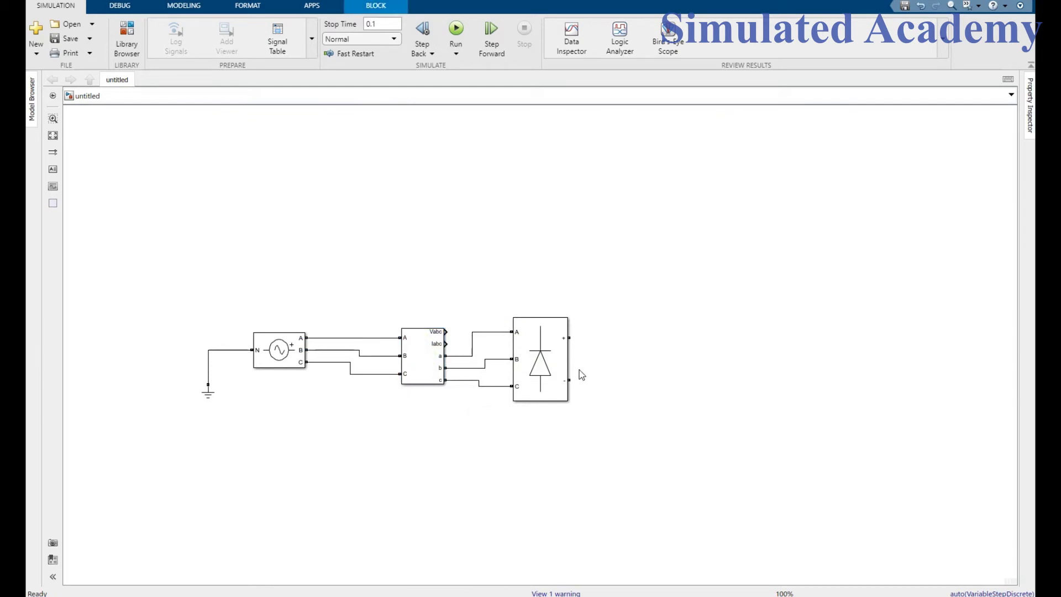
# Add a Series RLC Branch from Passives and place it right of the rectifier.
pyautogui.click(126, 38)
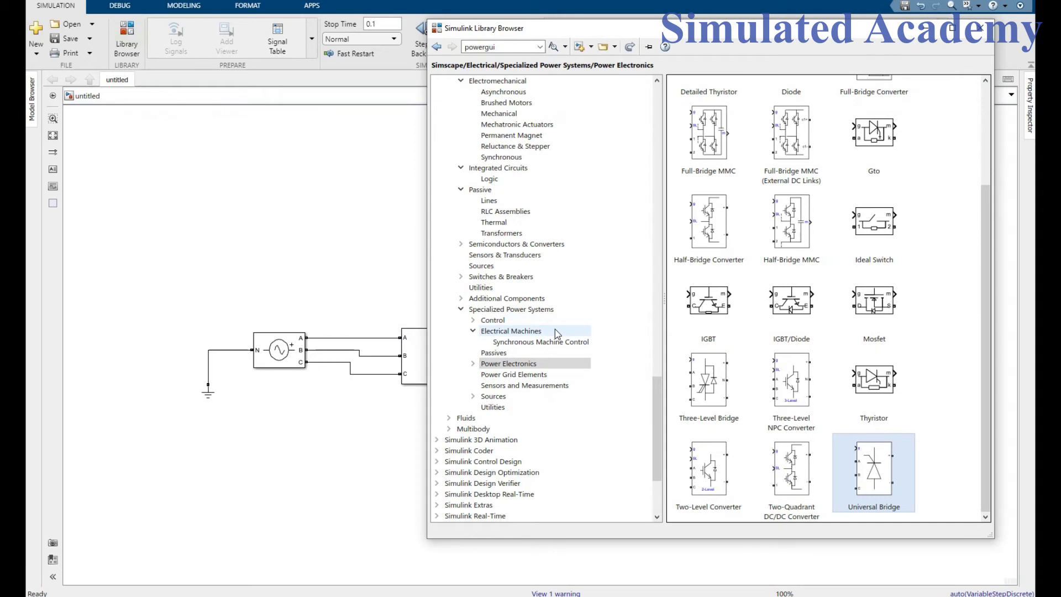
pyautogui.click(515, 377)
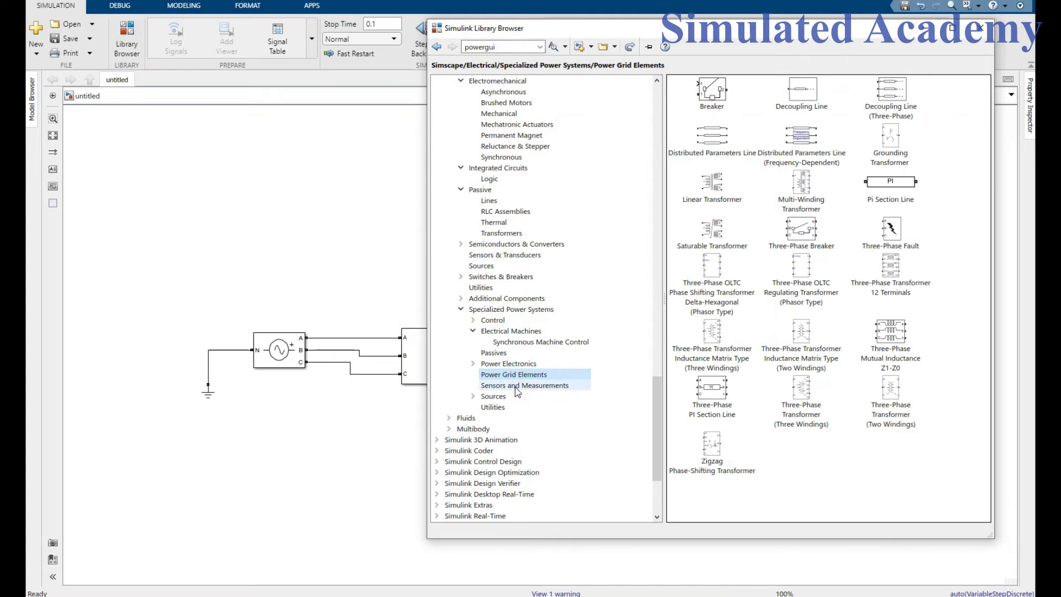
pyautogui.click(517, 387)
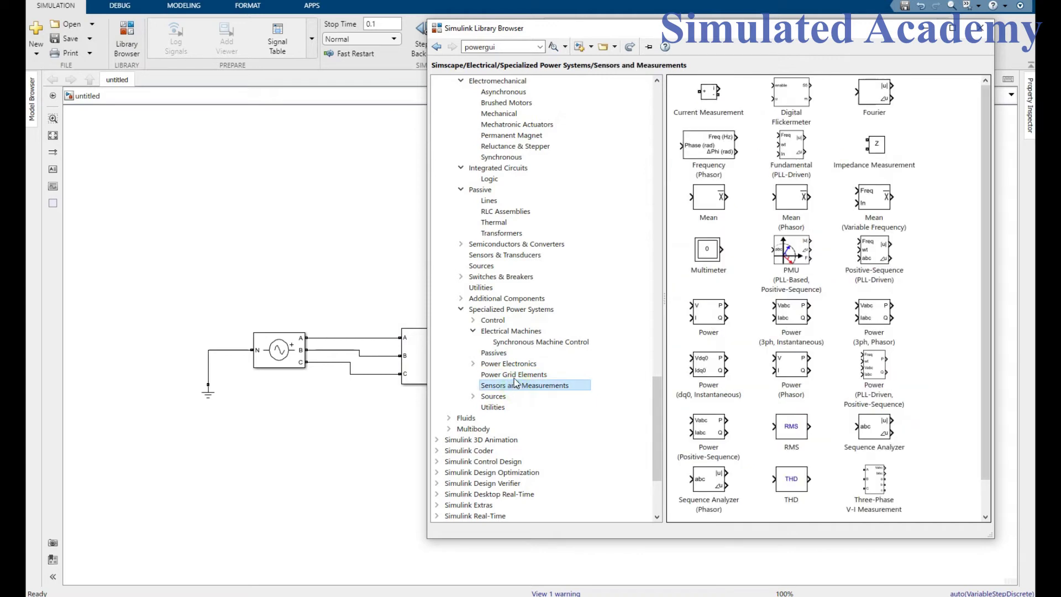
pyautogui.click(503, 355)
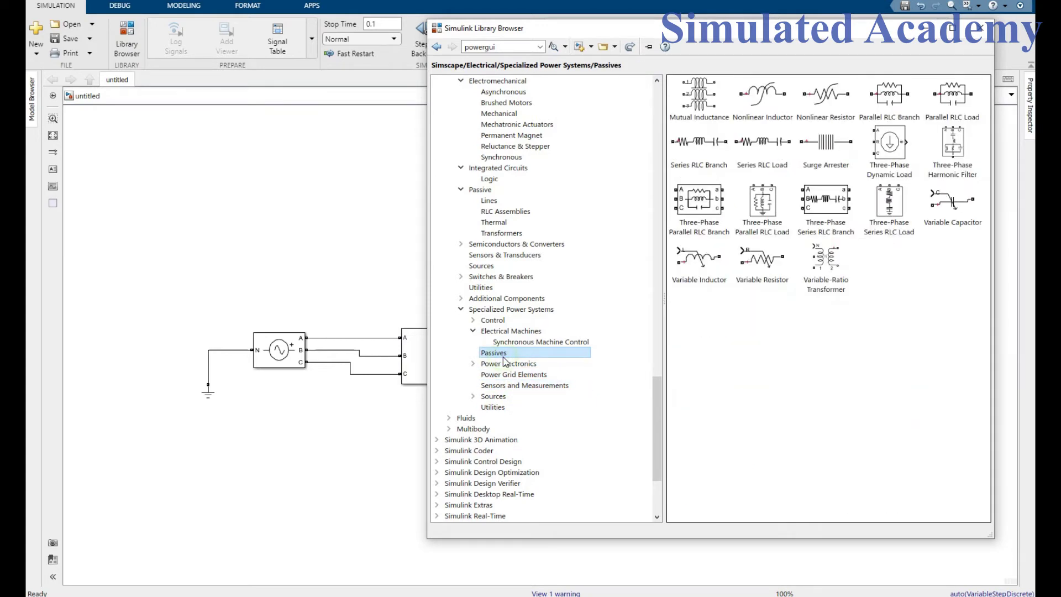
pyautogui.click(690, 147)
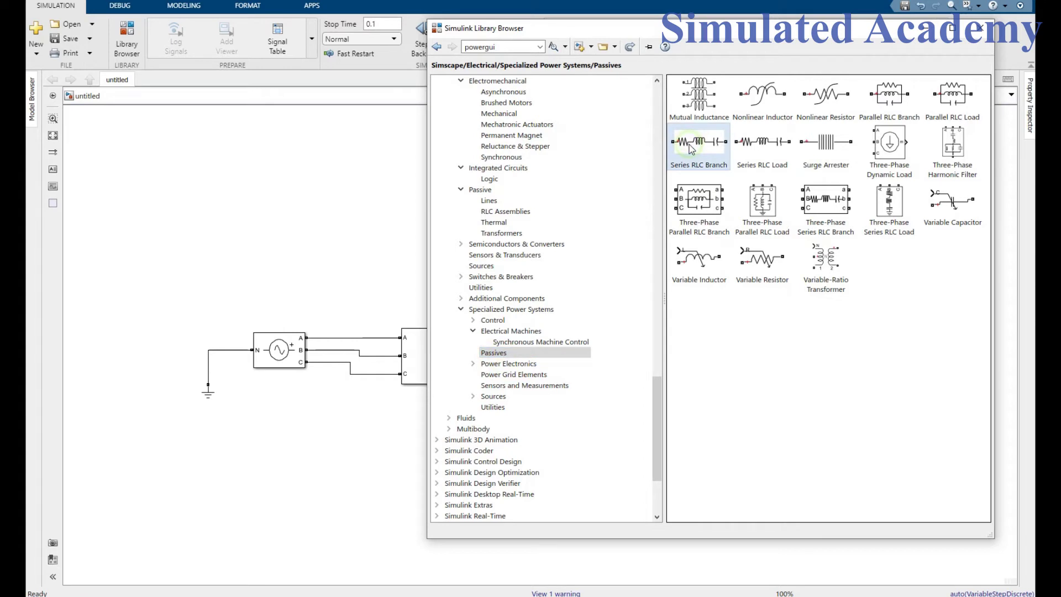
pyautogui.rightClick(690, 148)
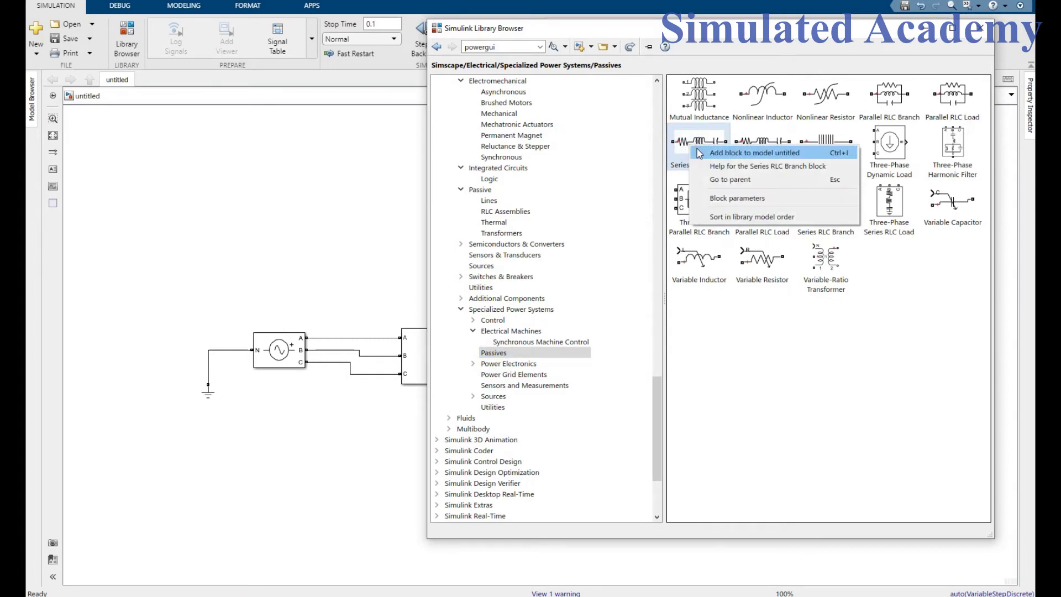
pyautogui.click(704, 151)
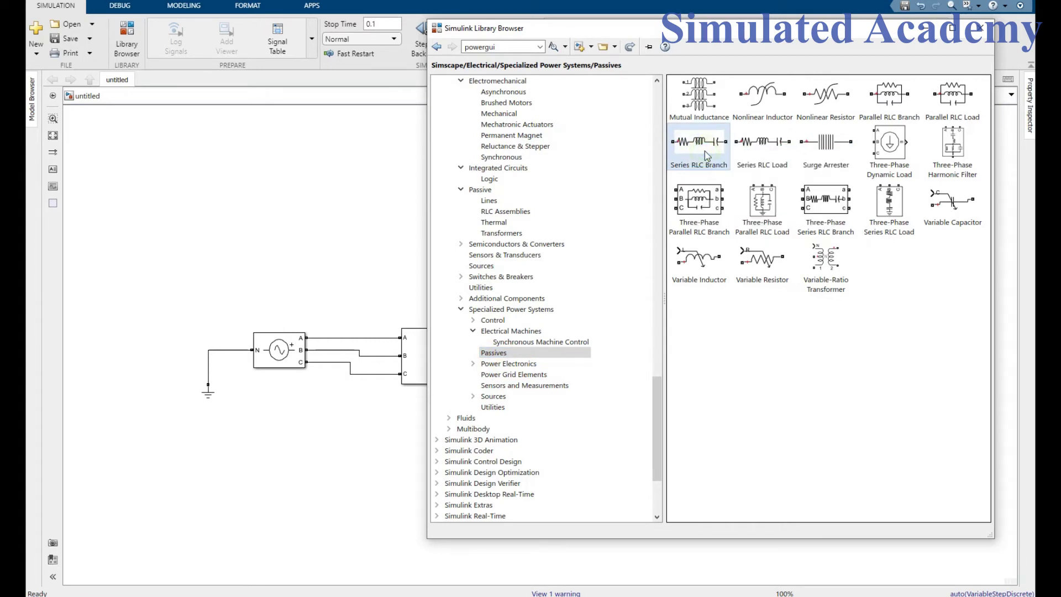
pyautogui.click(264, 159)
pyautogui.moveTo(549, 345); pyautogui.dragTo(694, 355)
# Set the branch type to R with a resistance of 5 ohms.
pyautogui.doubleClick(690, 354)
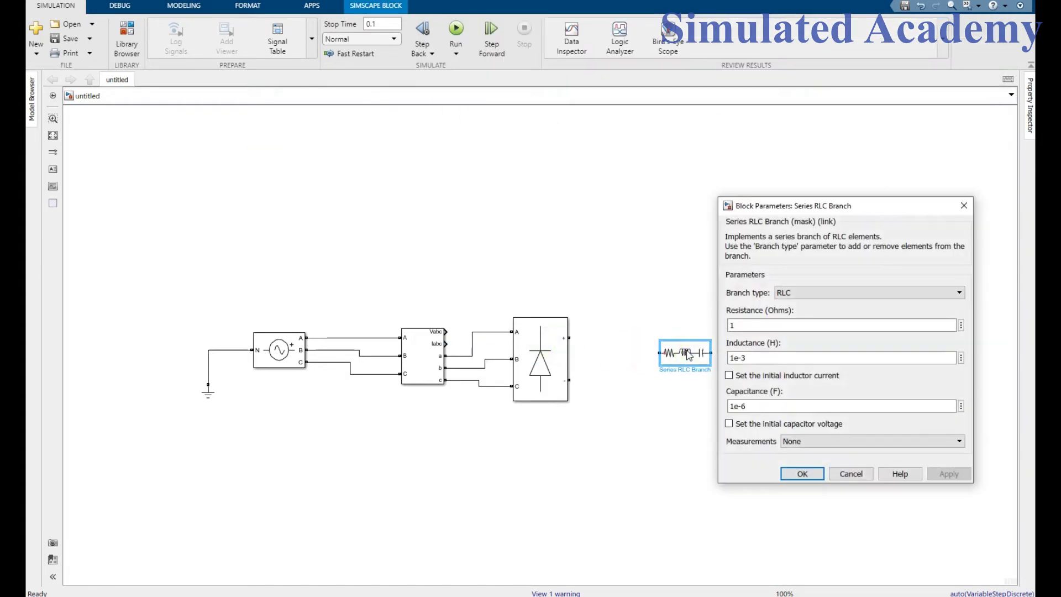
pyautogui.click(796, 292)
pyautogui.click(798, 307)
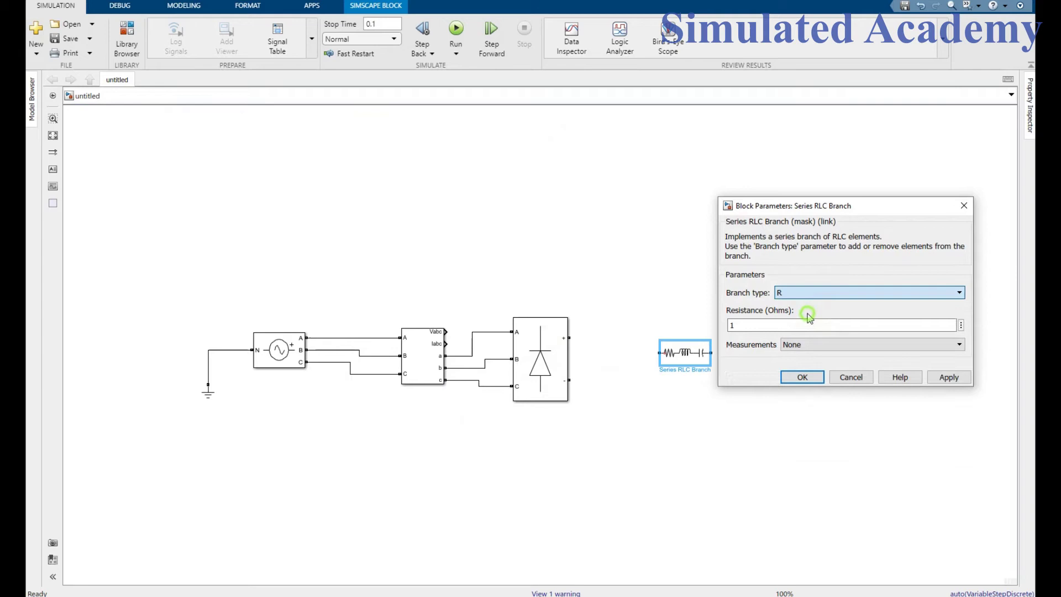
pyautogui.doubleClick(772, 325)
pyautogui.write('5')
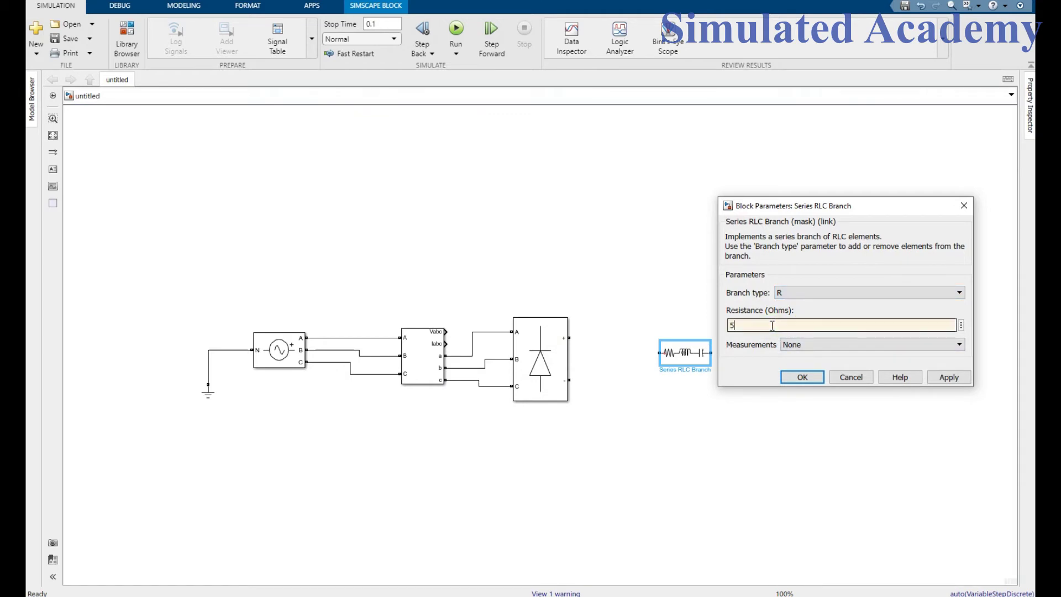
pyautogui.click(949, 377)
pyautogui.click(802, 377)
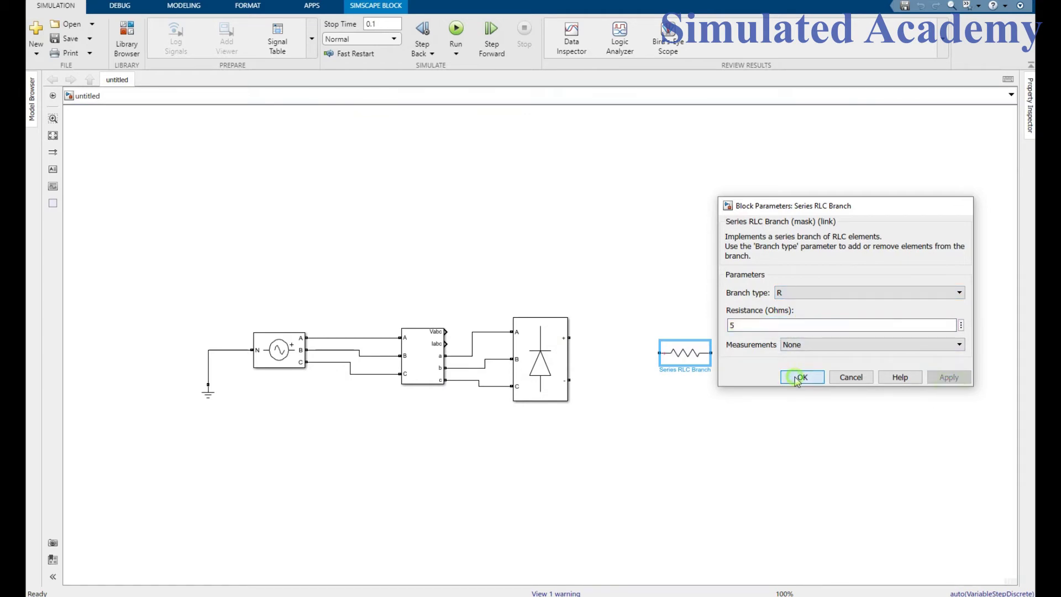
pyautogui.click(768, 390)
# Rotate the resistor block clockwise so it stands vertically.
pyautogui.click(691, 358)
pyautogui.rightClick(690, 358)
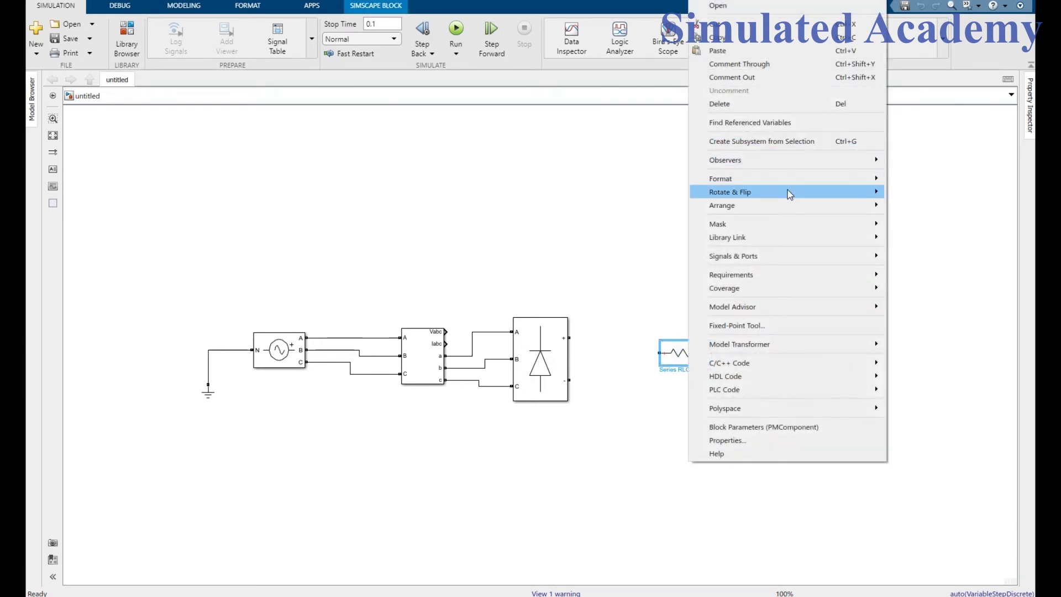
pyautogui.moveTo(788, 192)
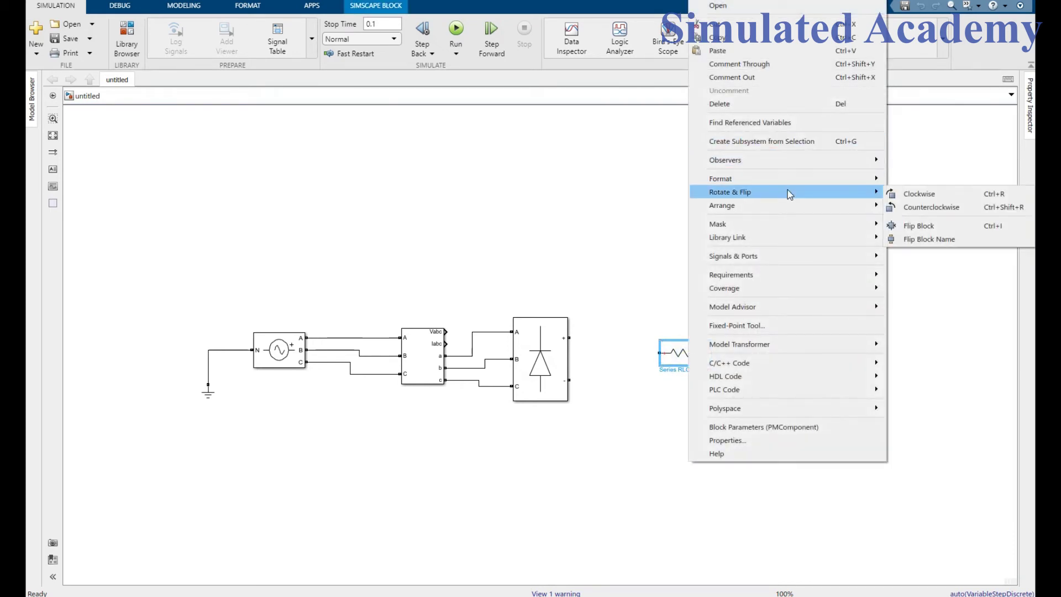
pyautogui.click(930, 195)
pyautogui.click(749, 352)
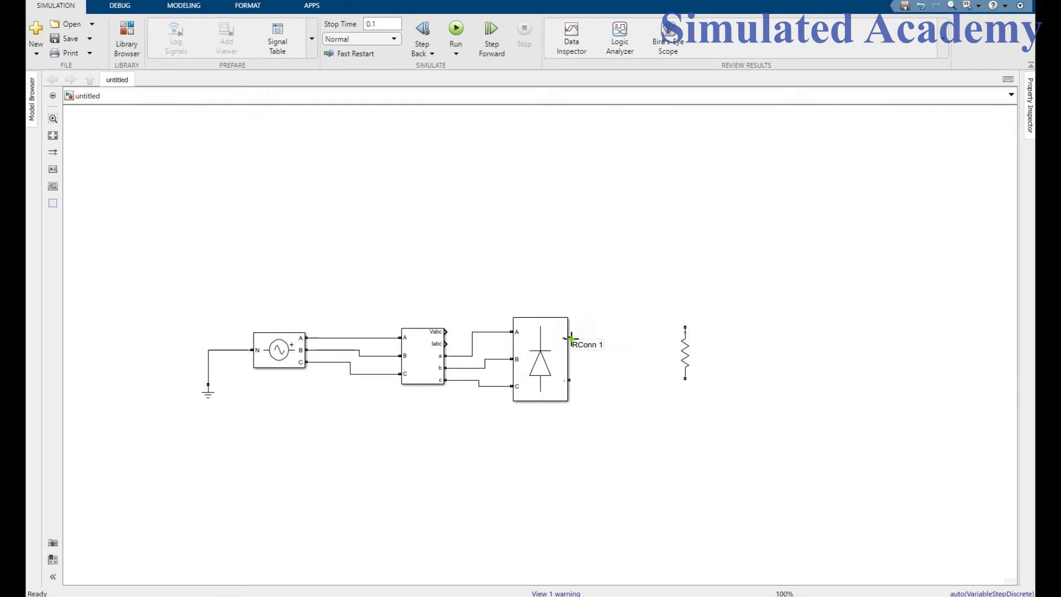
# Wire the bridge's + output to the resistor top and − output to its bottom.
pyautogui.moveTo(570, 338); pyautogui.dragTo(685, 328)
pyautogui.moveTo(569, 378)
pyautogui.mouseDown()
pyautogui.moveTo(687, 381)
pyautogui.moveTo(630, 392)
pyautogui.moveTo(632, 415)
pyautogui.moveTo(574, 396)
pyautogui.moveTo(620, 390)
pyautogui.moveTo(665, 402)
pyautogui.mouseUp()
pyautogui.click(671, 463)
pyautogui.click(701, 438)
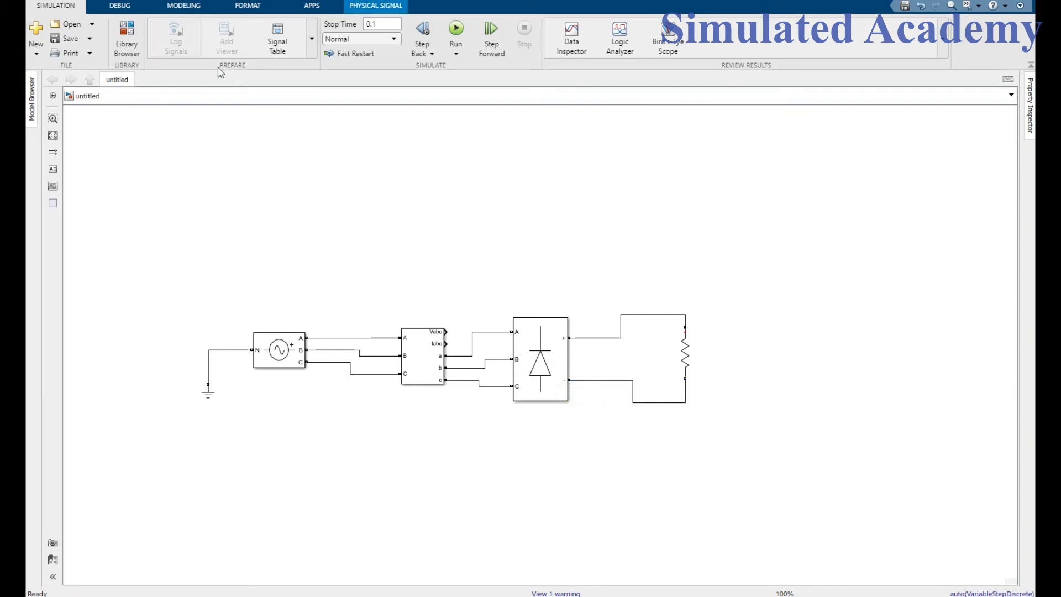
# Place a Voltage Measurement block right of the resistor and wire its − input to the resistor's bottom wire.
pyautogui.click(121, 35)
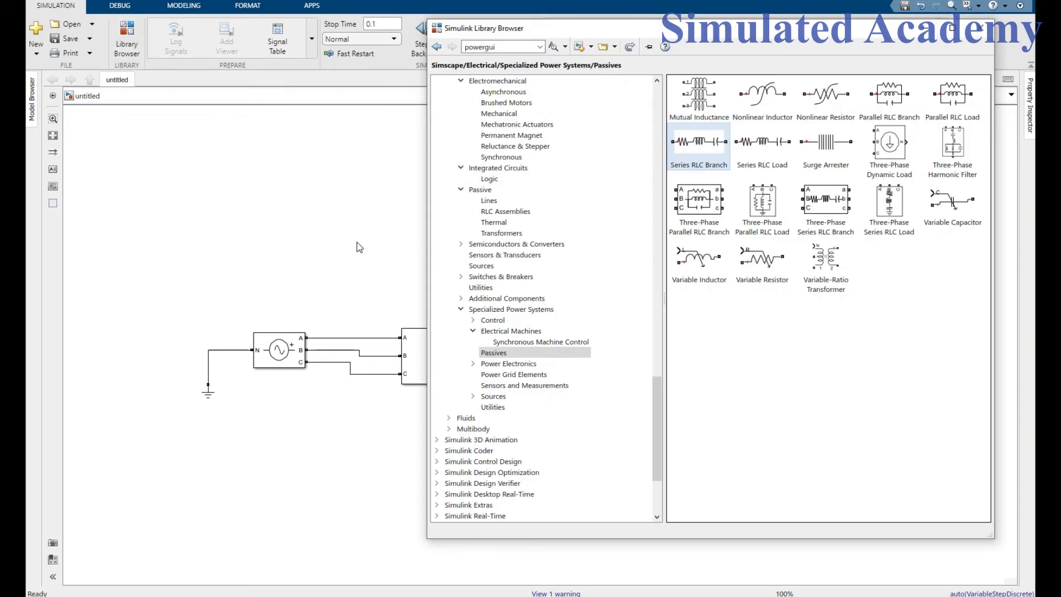
pyautogui.scroll(3, 494, 406)
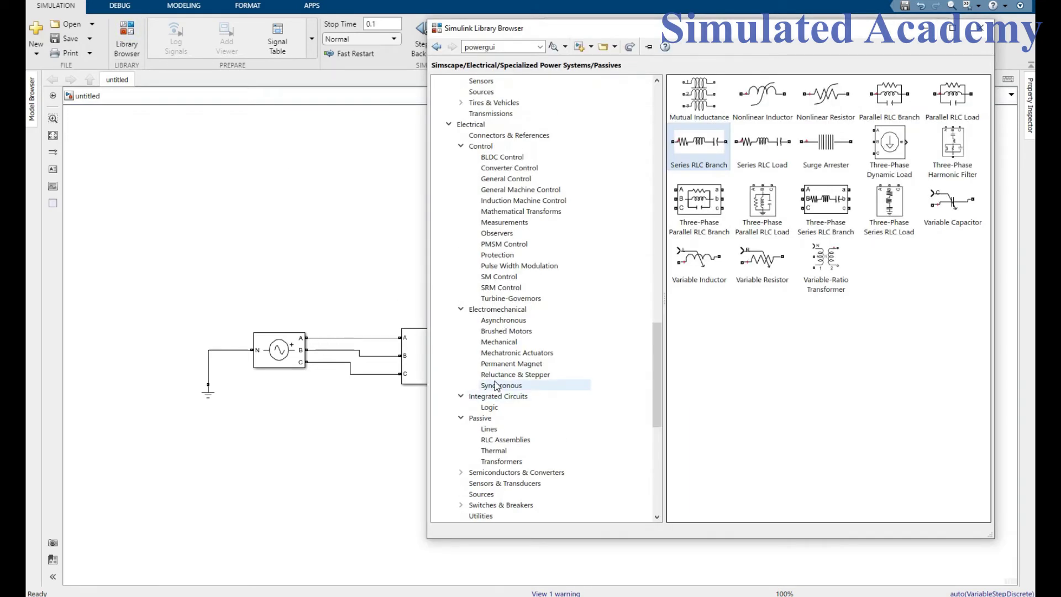
pyautogui.scroll(-3, 496, 410)
pyautogui.click(503, 387)
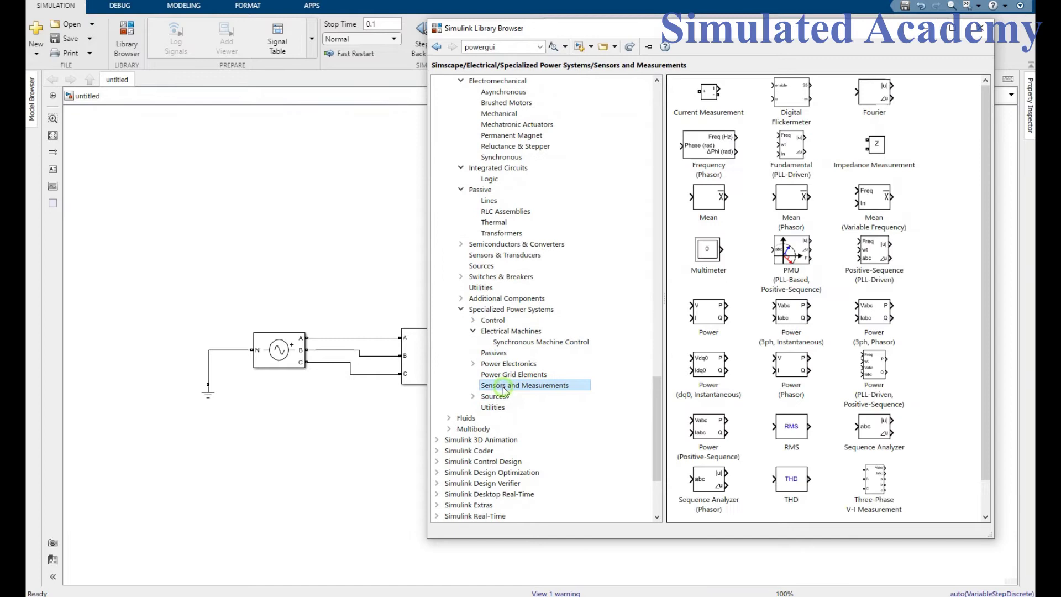
pyautogui.scroll(-1, 710, 498)
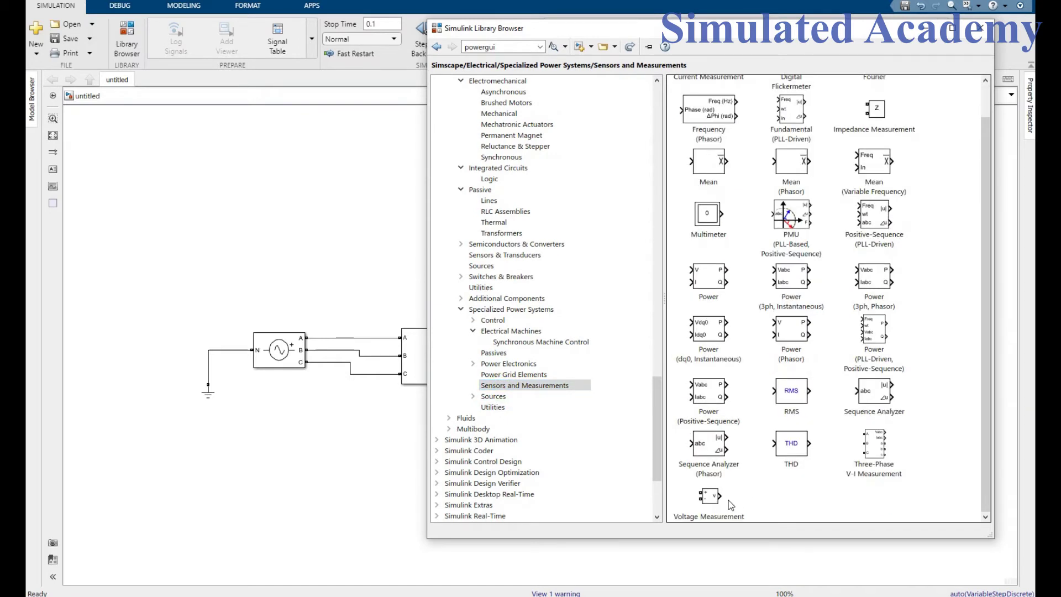
pyautogui.rightClick(710, 505)
pyautogui.click(741, 512)
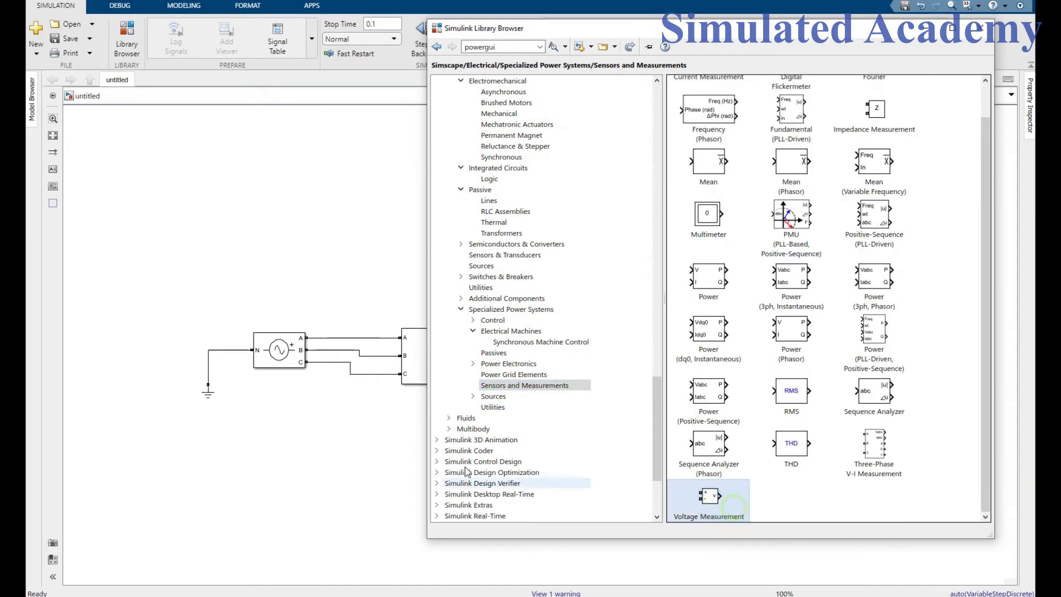
pyautogui.click(386, 465)
pyautogui.moveTo(552, 347); pyautogui.dragTo(685, 315)
pyautogui.click(778, 431)
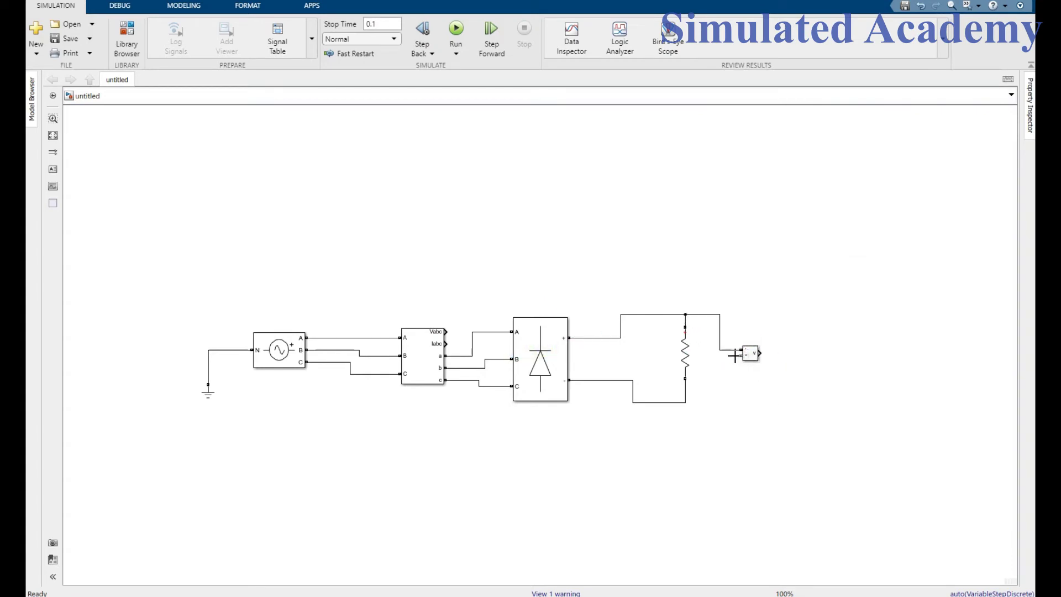
pyautogui.moveTo(741, 355); pyautogui.dragTo(685, 391)
# Add a Scope from Commonly Used Blocks to the right of the voltage sensor.
pyautogui.click(126, 36)
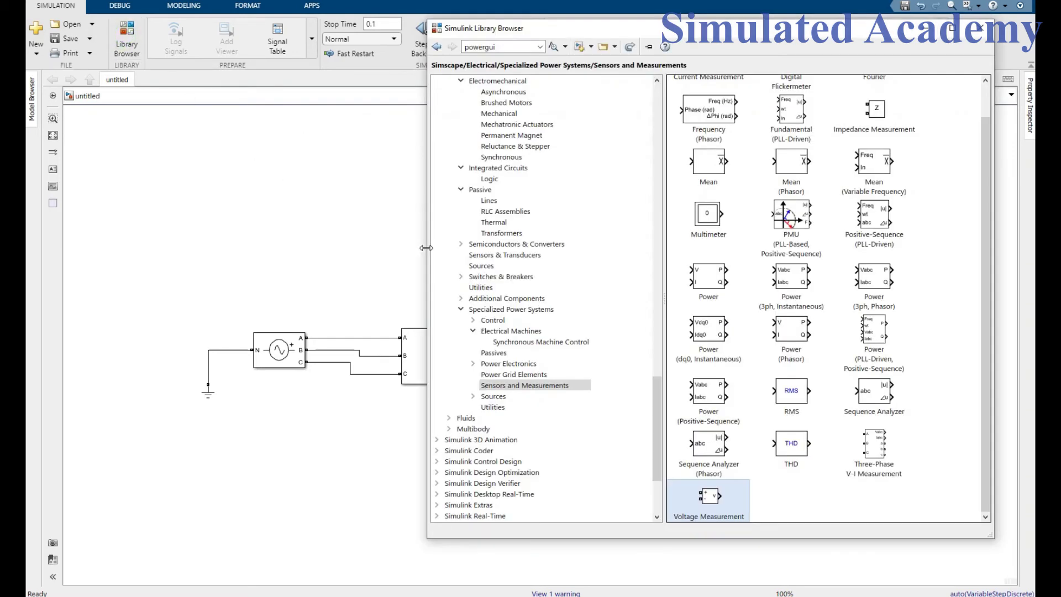
pyautogui.scroll(20, 536, 188)
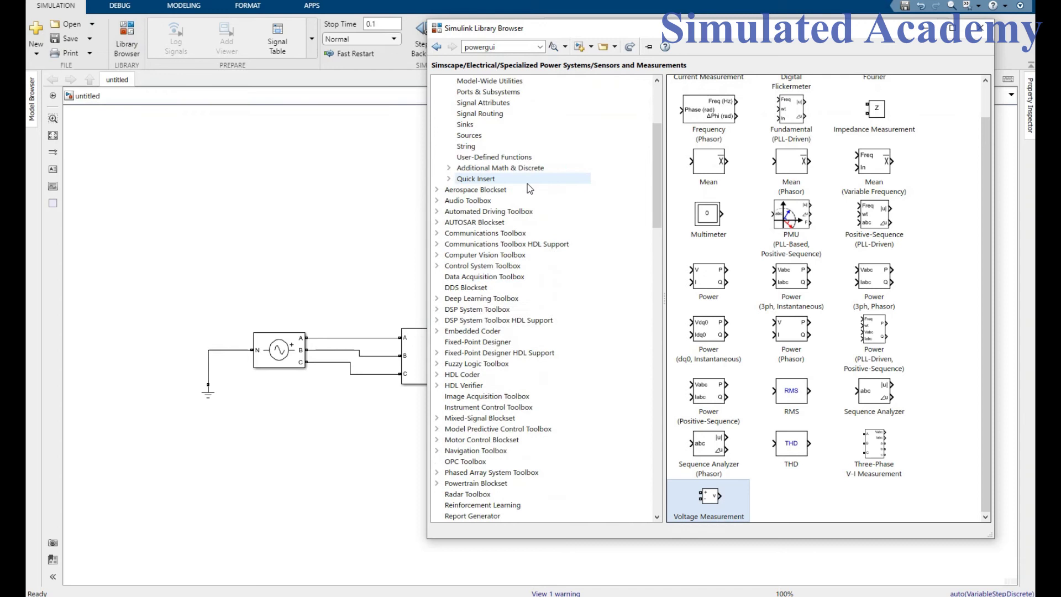
pyautogui.click(500, 91)
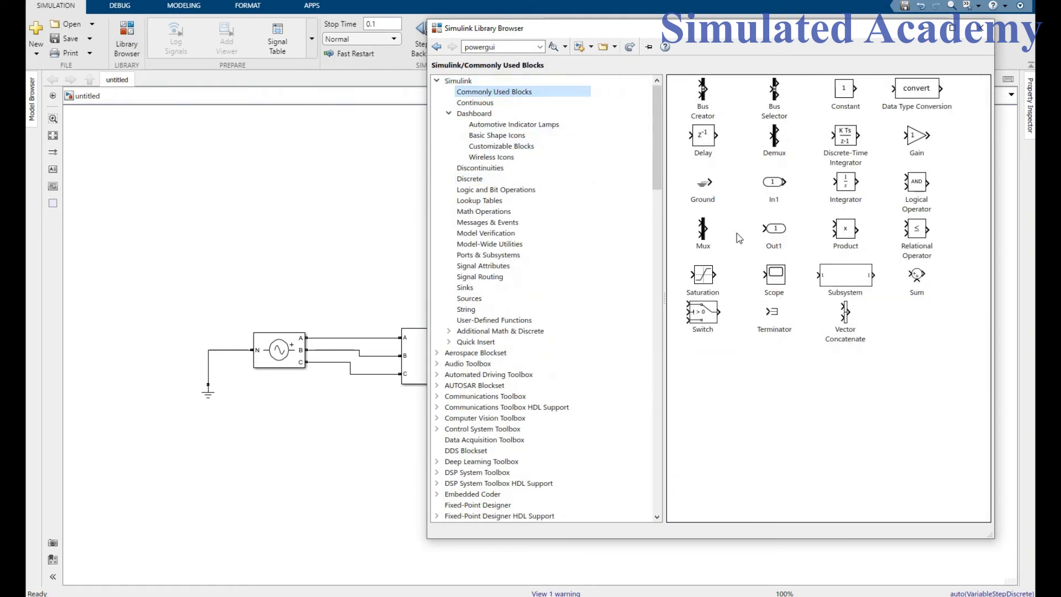
pyautogui.click(773, 274)
pyautogui.rightClick(771, 271)
pyautogui.click(755, 286)
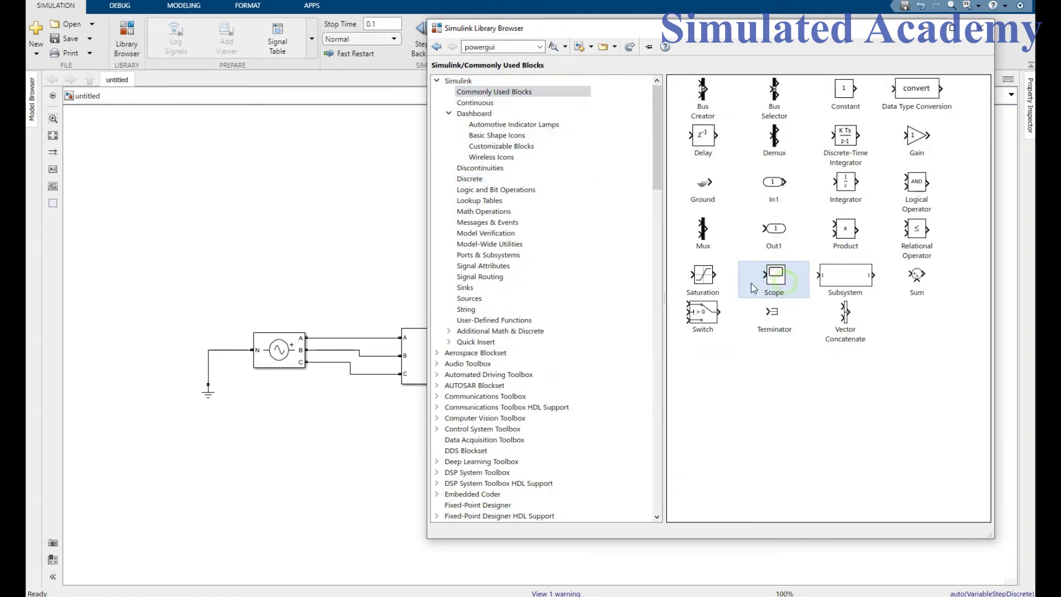
pyautogui.rightClick(759, 279)
pyautogui.click(784, 278)
pyautogui.click(340, 232)
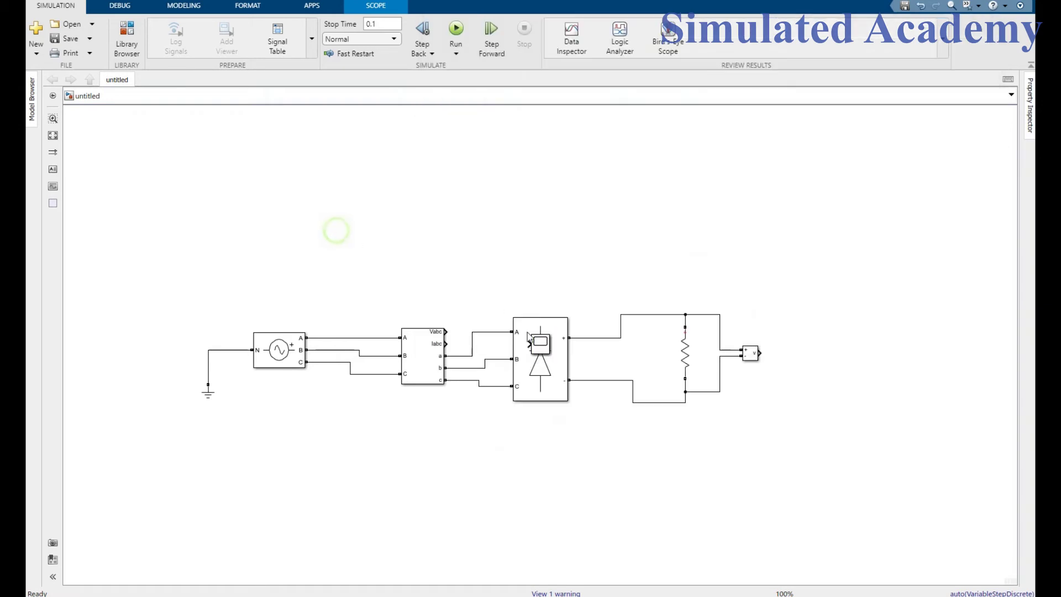
pyautogui.moveTo(541, 346); pyautogui.dragTo(841, 358)
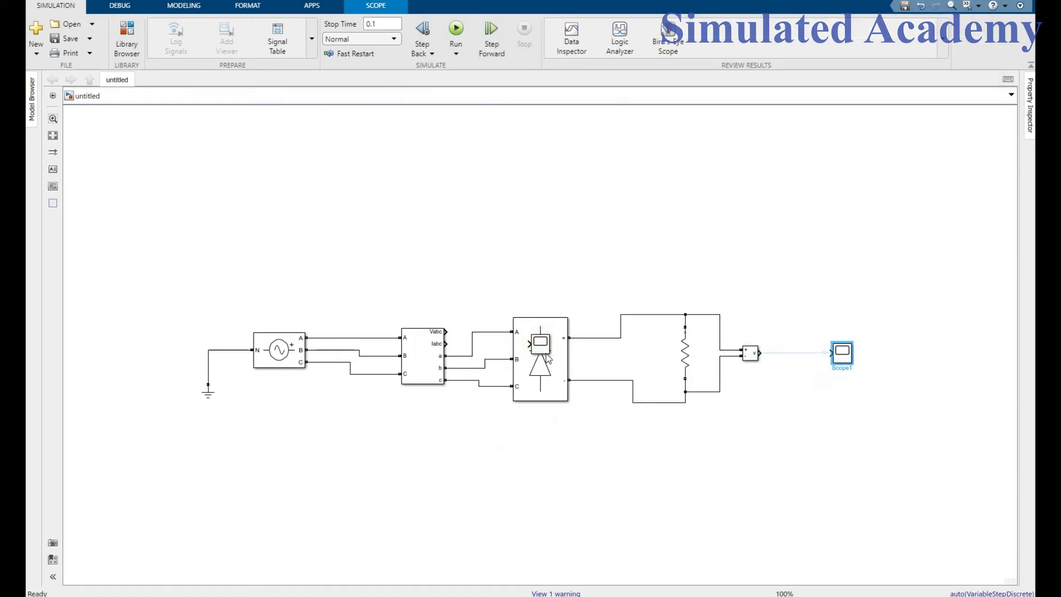
# Copy the scope above the circuit, feeding the two scopes from the voltage sensor and Vabc.
pyautogui.moveTo(540, 349); pyautogui.dragTo(522, 273)
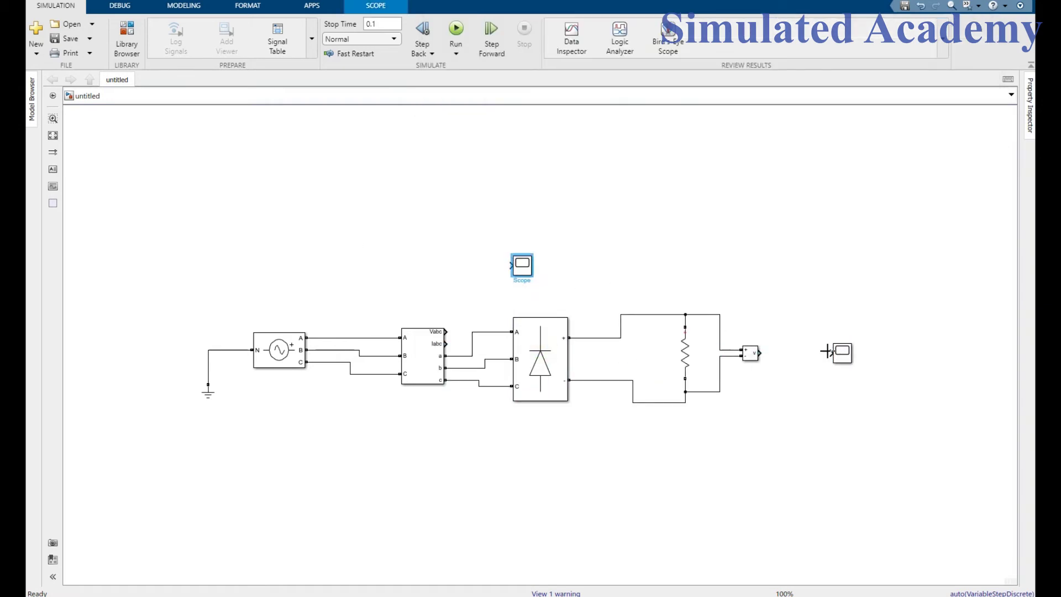
pyautogui.moveTo(832, 353); pyautogui.dragTo(763, 355)
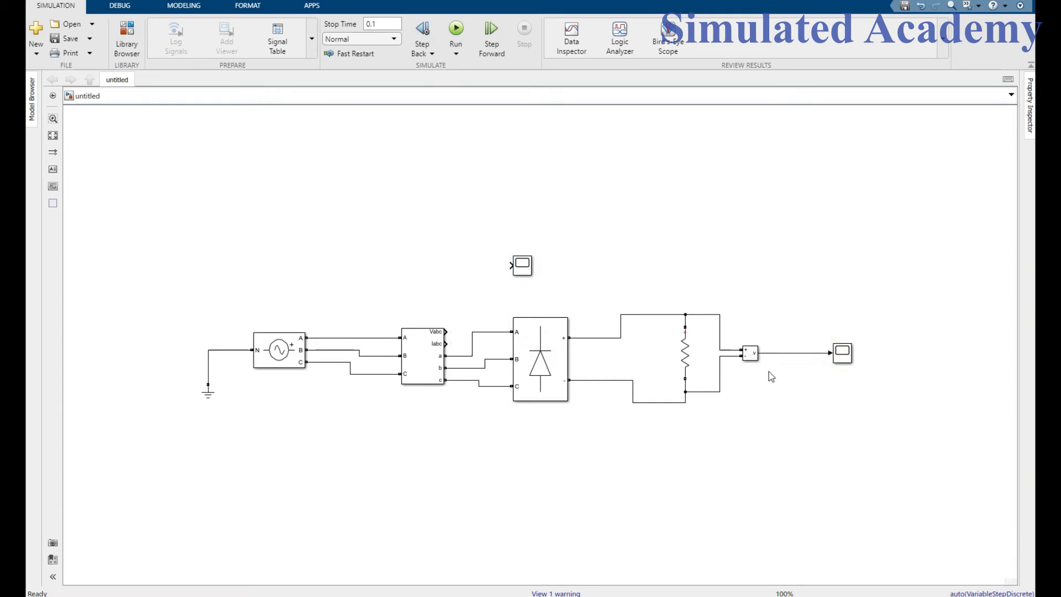
pyautogui.moveTo(512, 266); pyautogui.dragTo(446, 332)
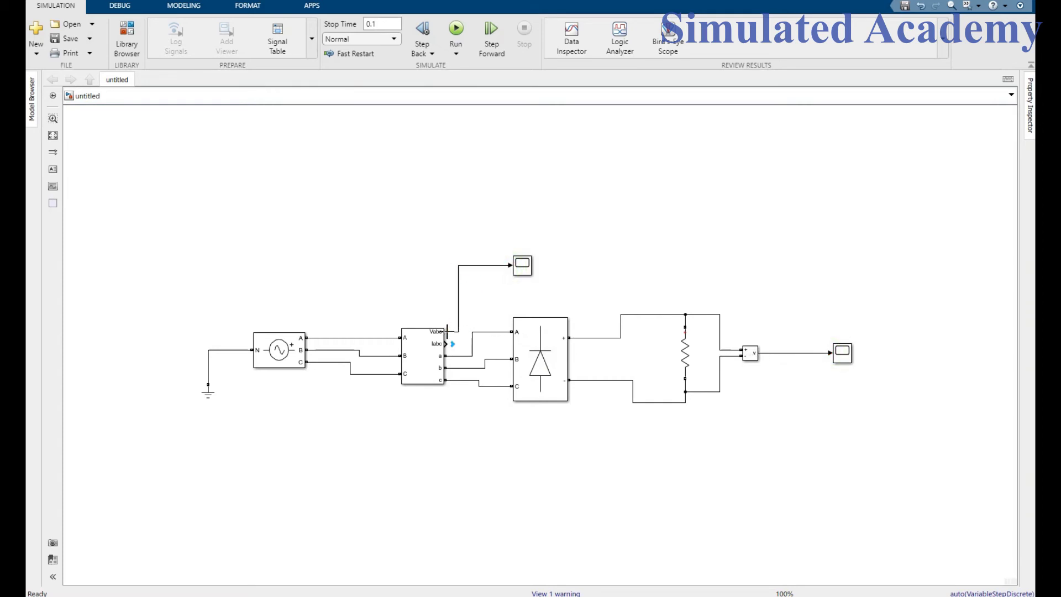
# Search the Library Browser for 'powergui'.
pyautogui.click(421, 368)
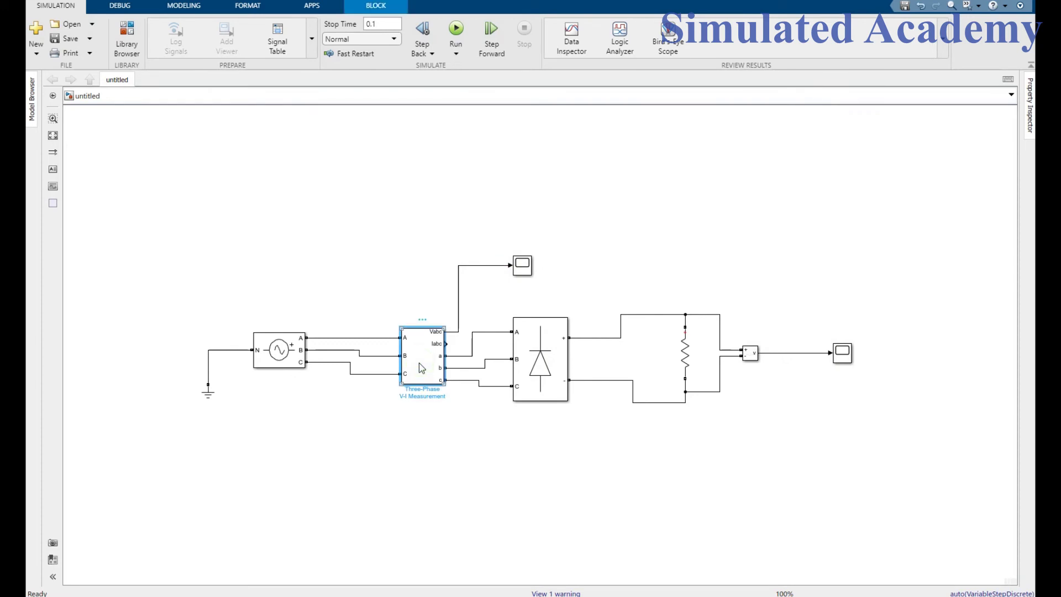
pyautogui.click(483, 454)
pyautogui.click(127, 39)
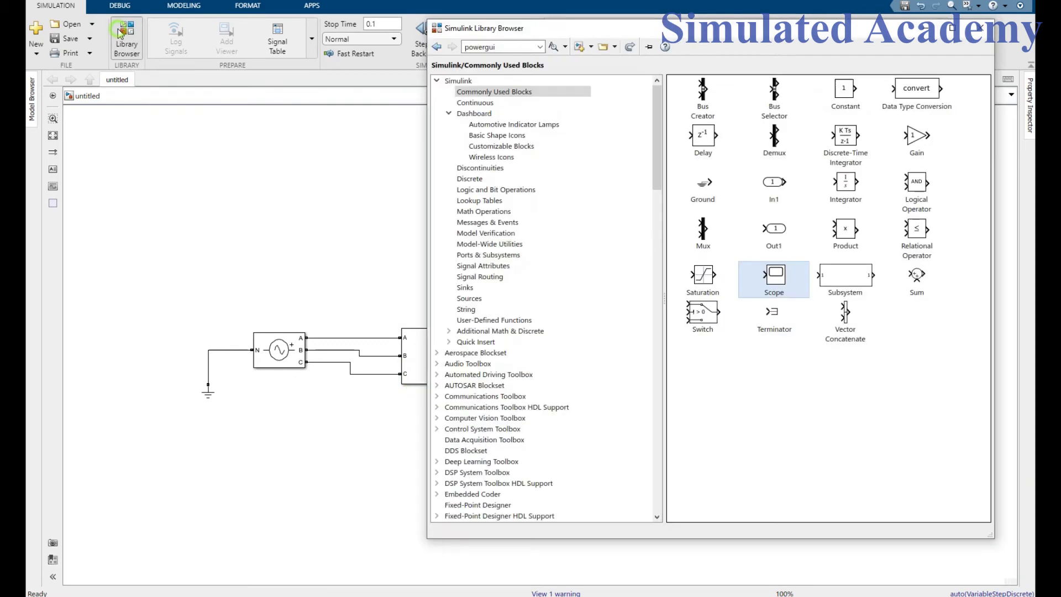
pyautogui.scroll(-20, 518, 202)
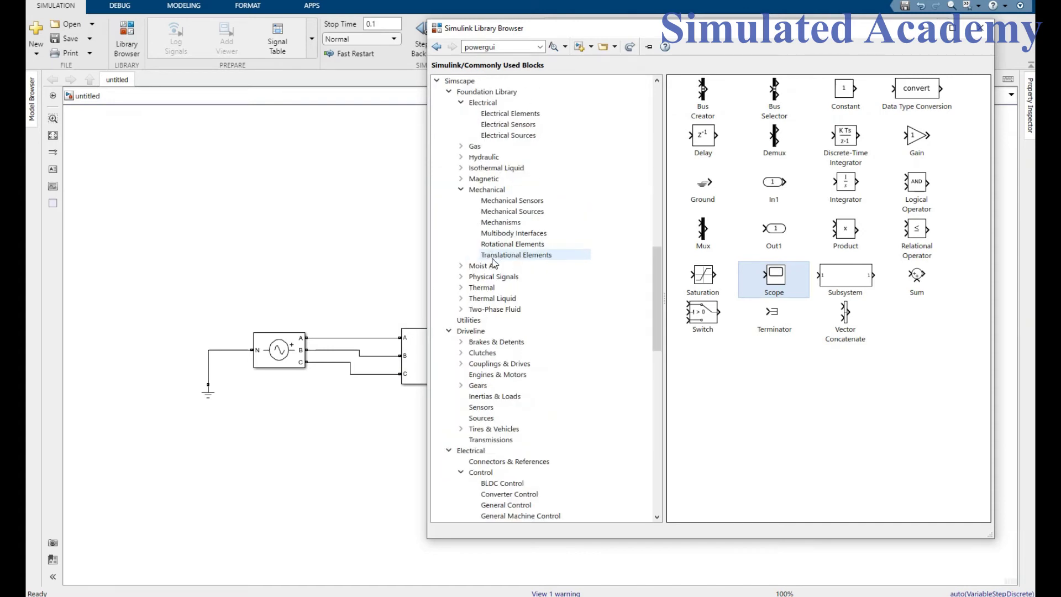
pyautogui.scroll(-7, 491, 270)
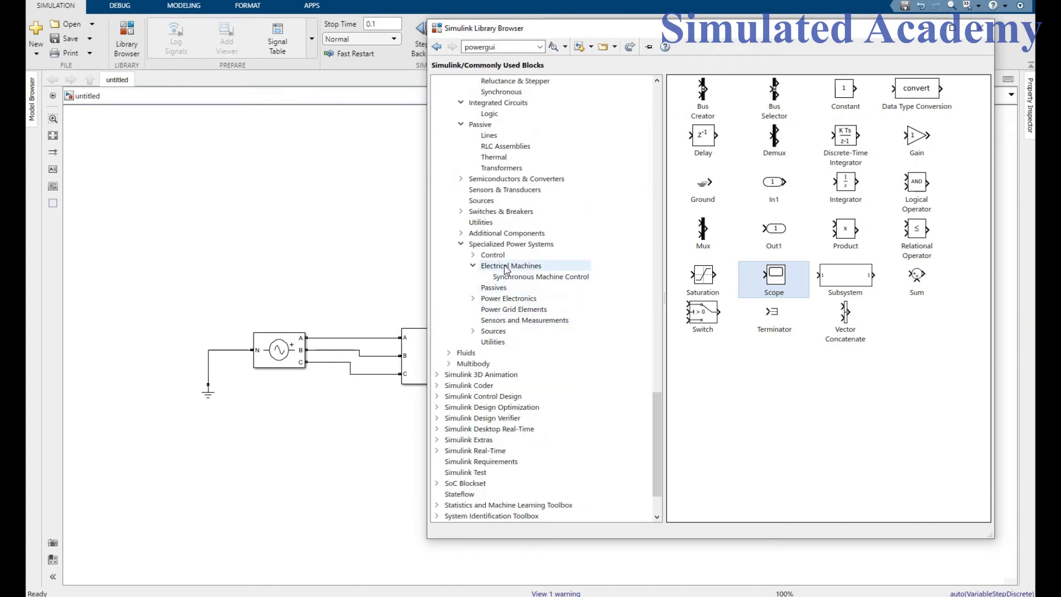
pyautogui.click(504, 287)
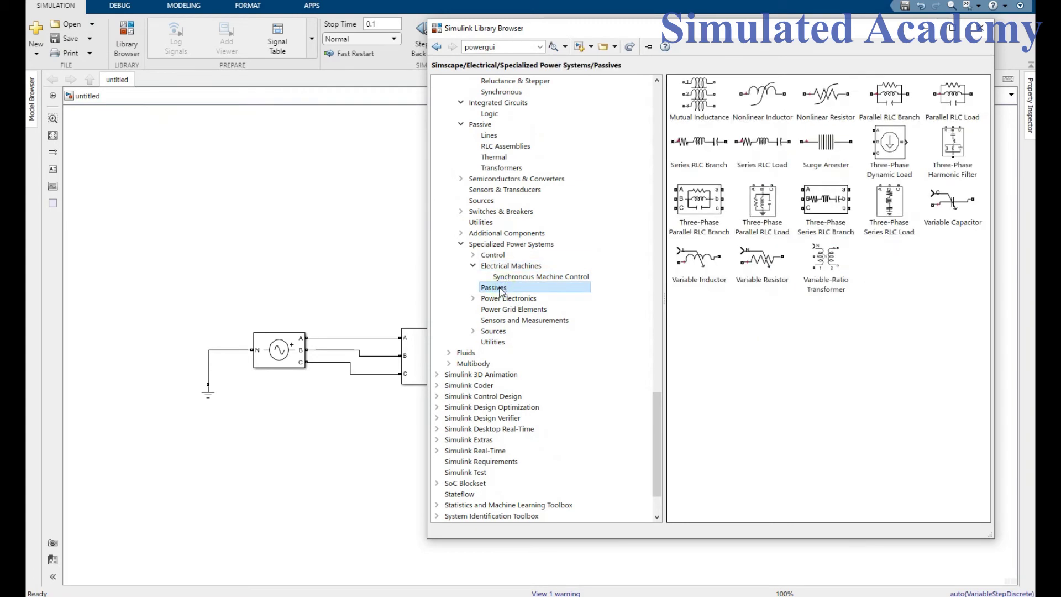
pyautogui.scroll(5, 500, 277)
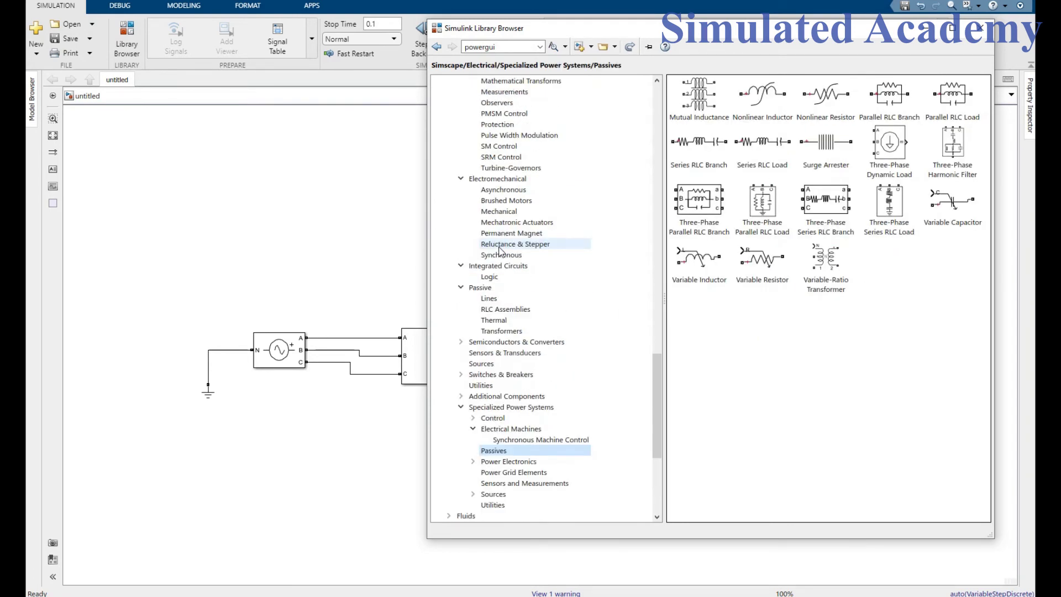
pyautogui.scroll(5, 500, 249)
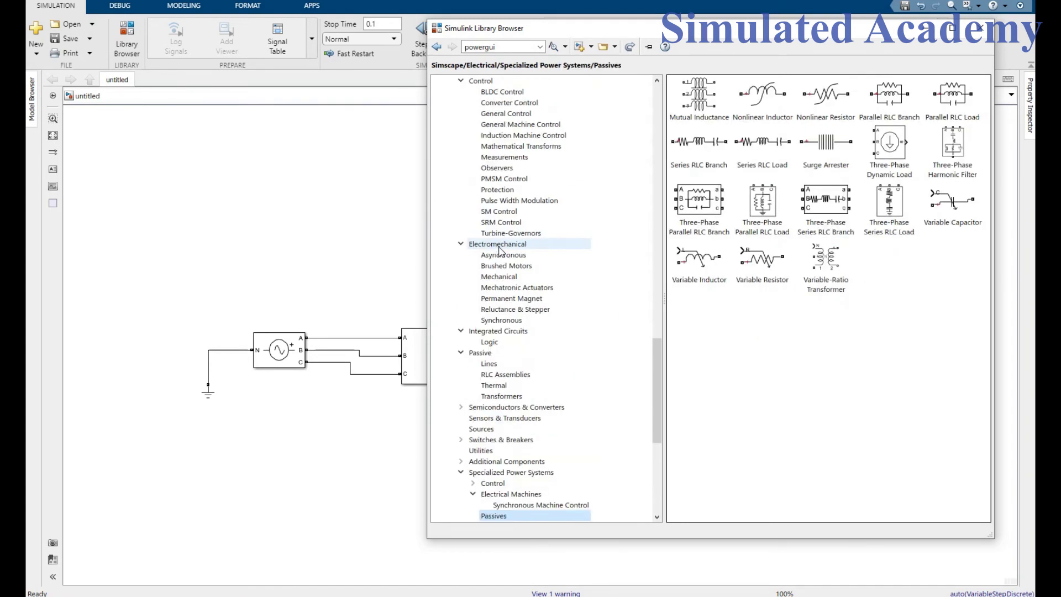
pyautogui.doubleClick(526, 46)
pyautogui.press('Return')
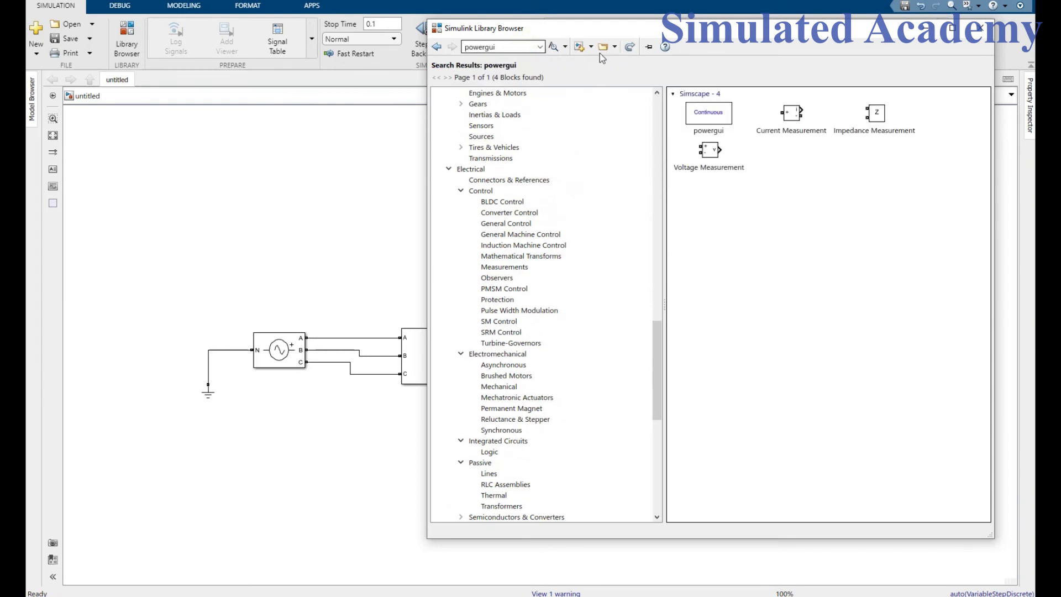
# Add powergui from the Specialized Power Systems library and move it to the diagram's upper left.
pyautogui.rightClick(707, 112)
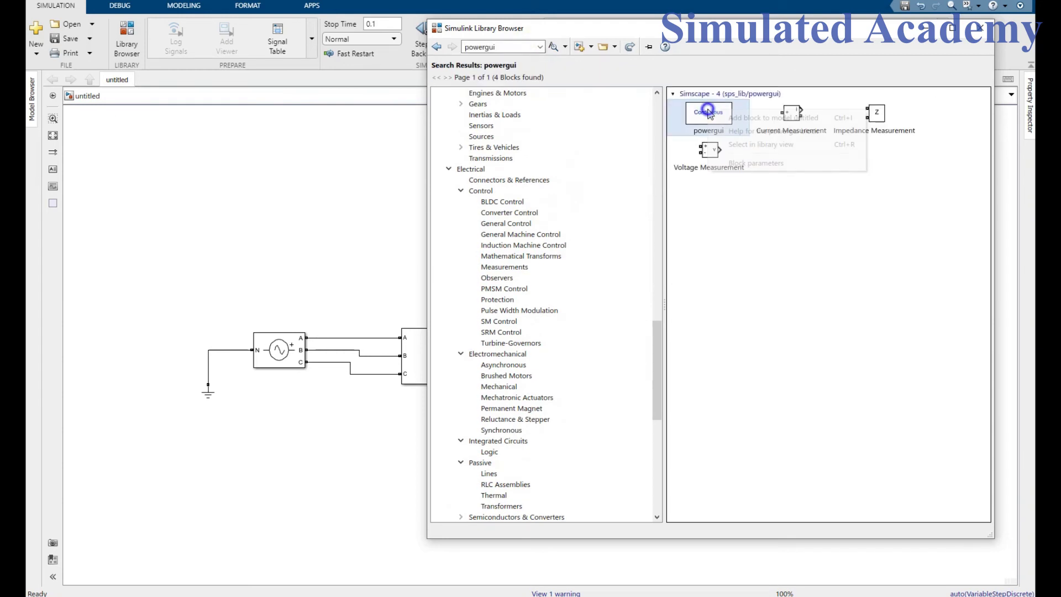
pyautogui.click(744, 144)
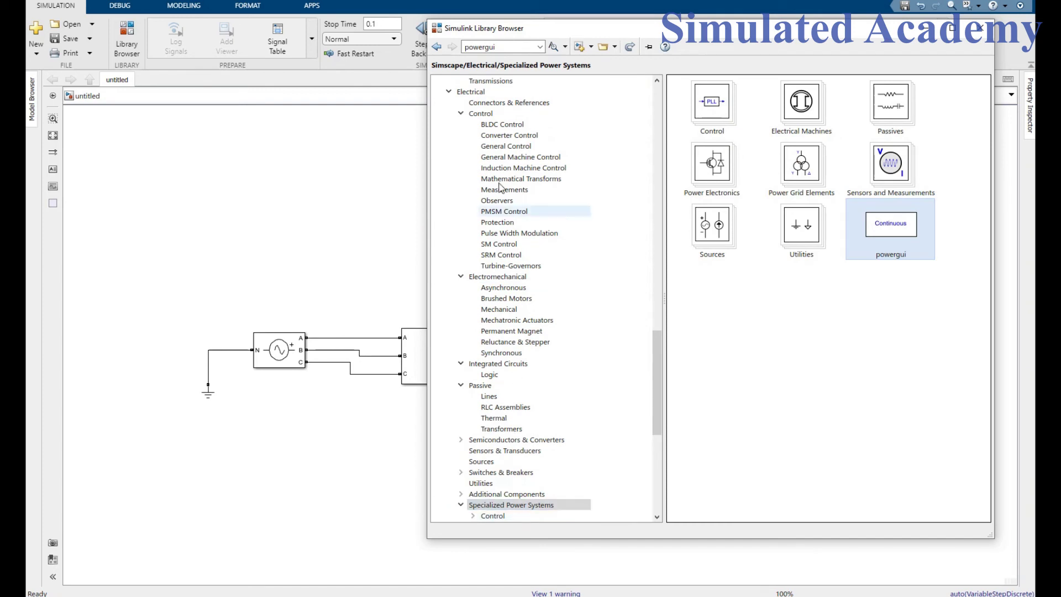
pyautogui.click(515, 506)
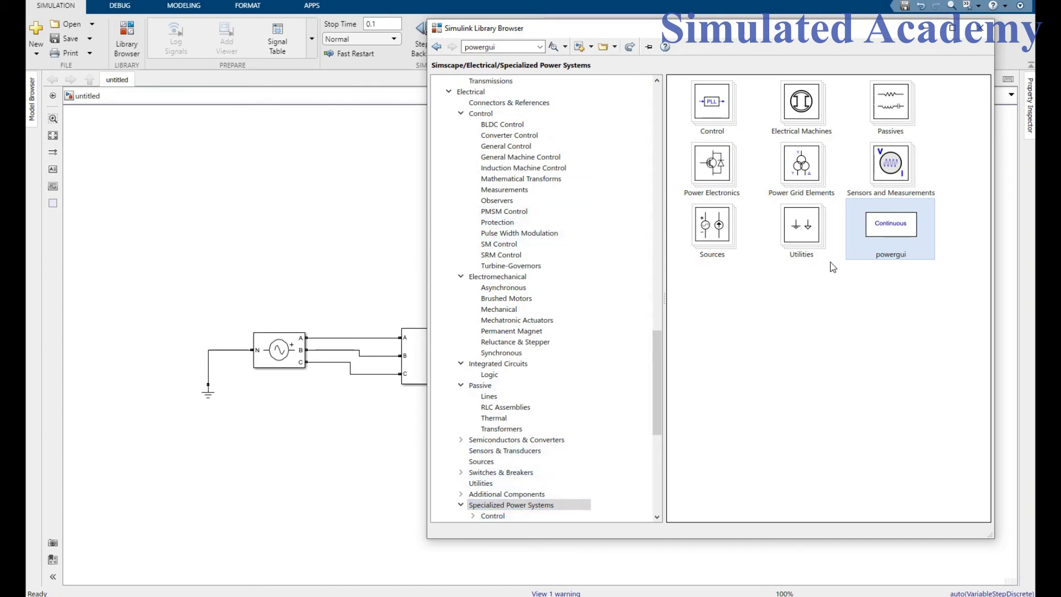
pyautogui.rightClick(880, 231)
pyautogui.click(918, 233)
pyautogui.click(271, 182)
pyautogui.moveTo(545, 344); pyautogui.dragTo(264, 207)
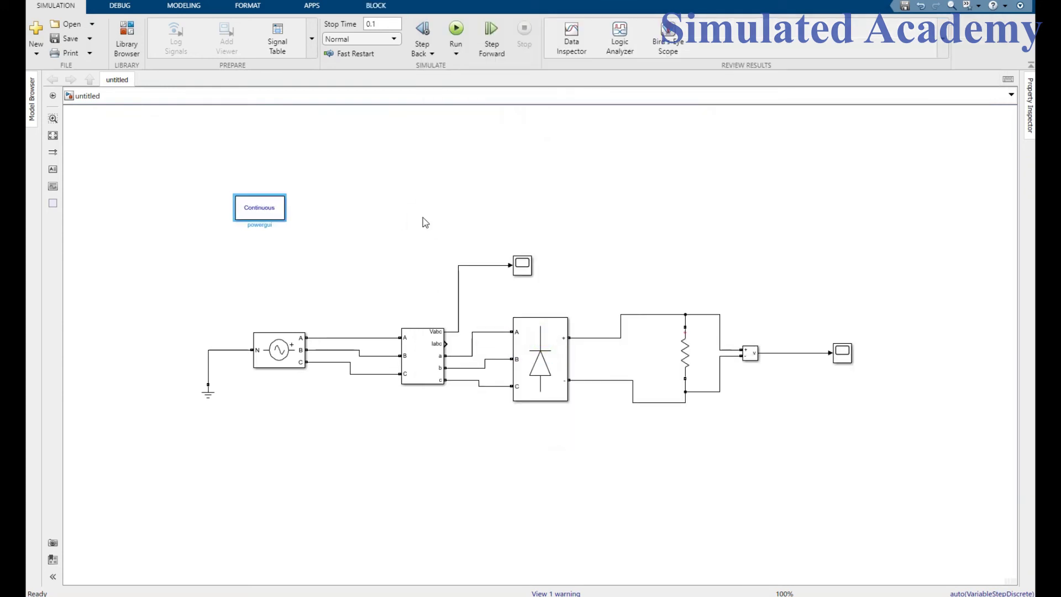
# Set powergui's Simulation type to Discrete, keeping the 50e-6 s sample time.
pyautogui.click(424, 220)
pyautogui.click(264, 208)
pyautogui.doubleClick(264, 209)
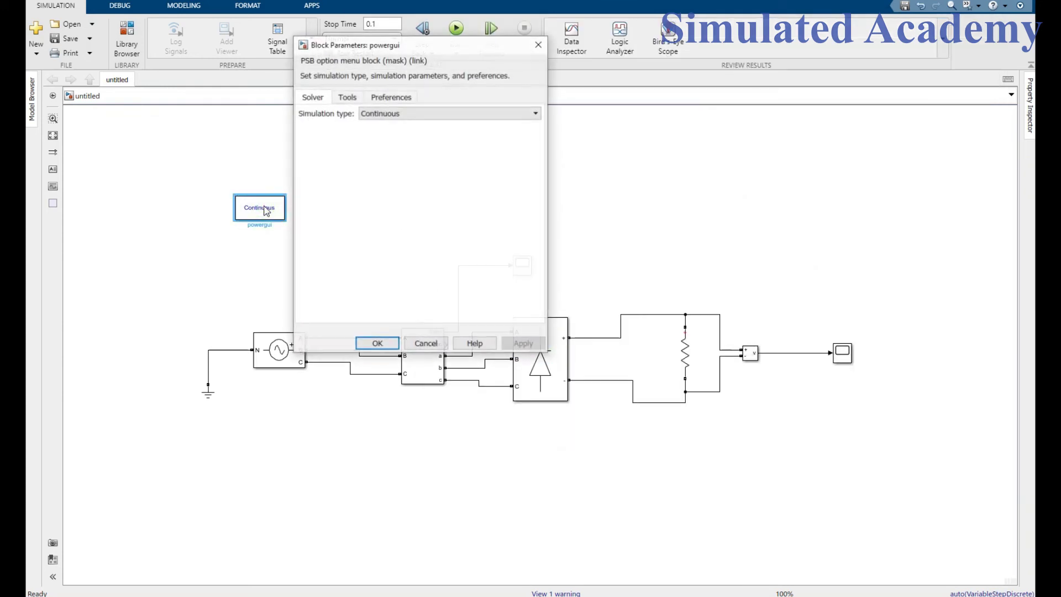
pyautogui.click(379, 113)
pyautogui.click(380, 134)
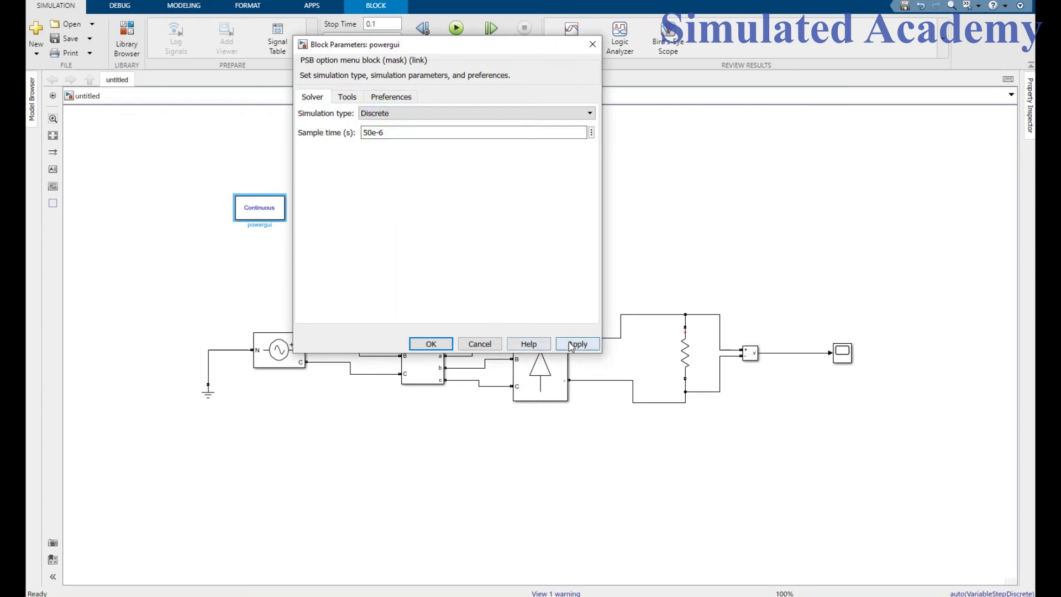
pyautogui.click(577, 344)
pyautogui.click(431, 344)
pyautogui.click(273, 267)
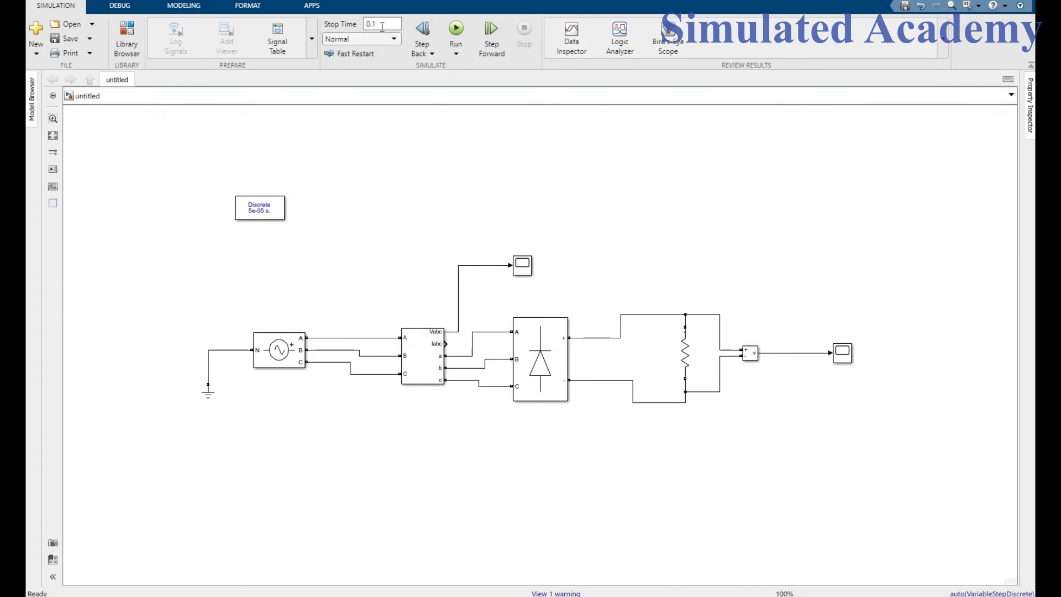
# Run the simulation and check the Vabc scope's balanced three-phase sines peaking near 80 V.
pyautogui.click(454, 29)
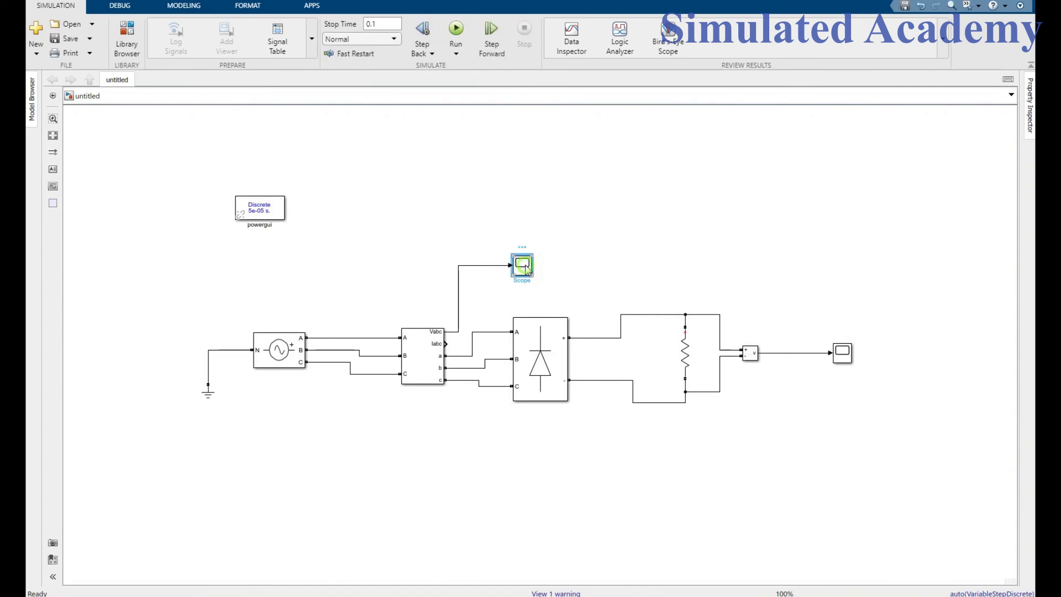
pyautogui.doubleClick(527, 267)
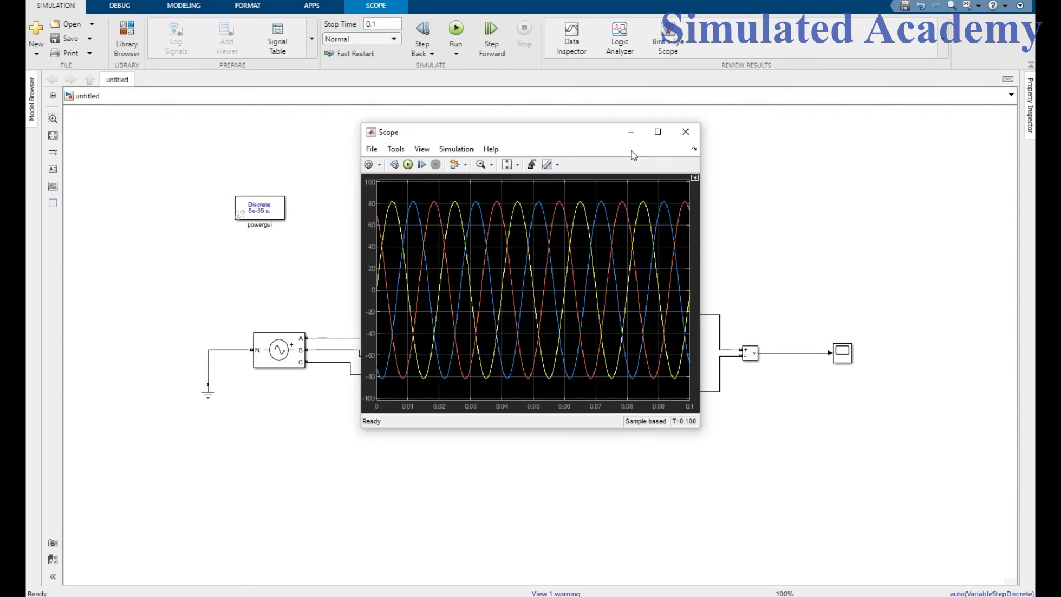
pyautogui.click(658, 131)
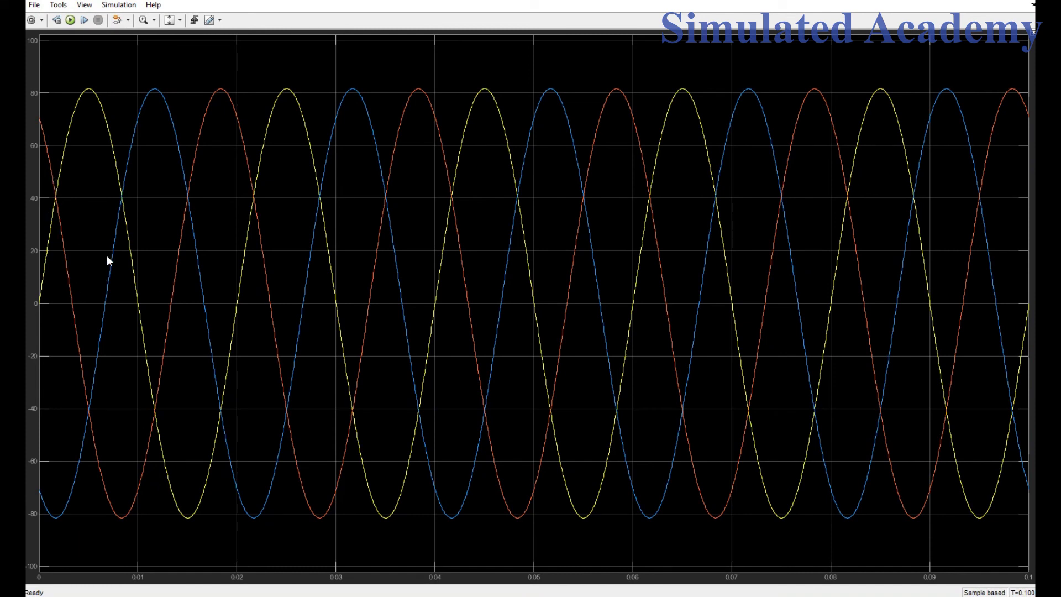
pyautogui.moveTo(273, 594)
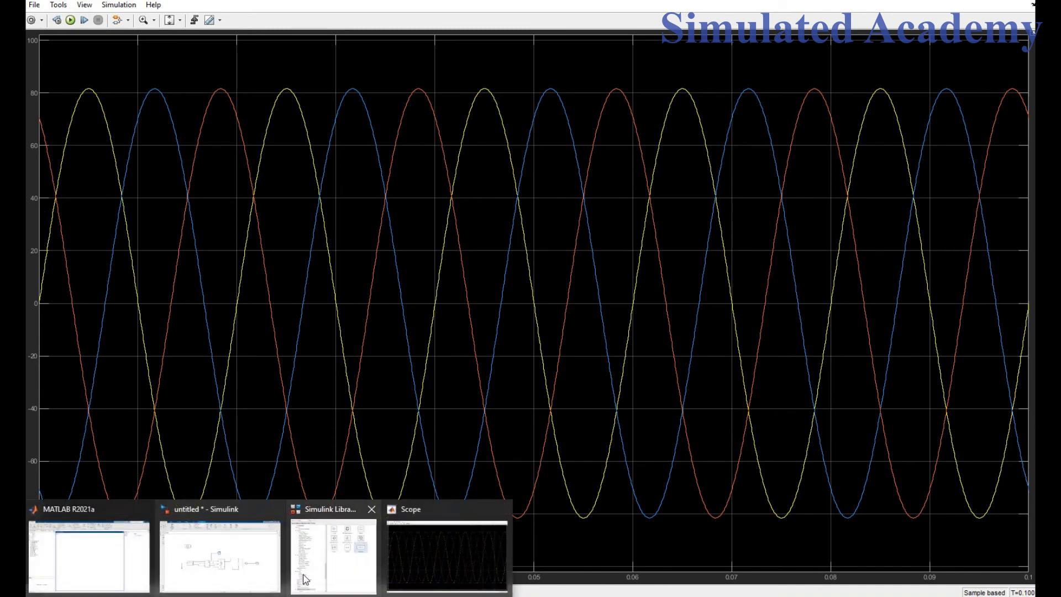
pyautogui.click(220, 538)
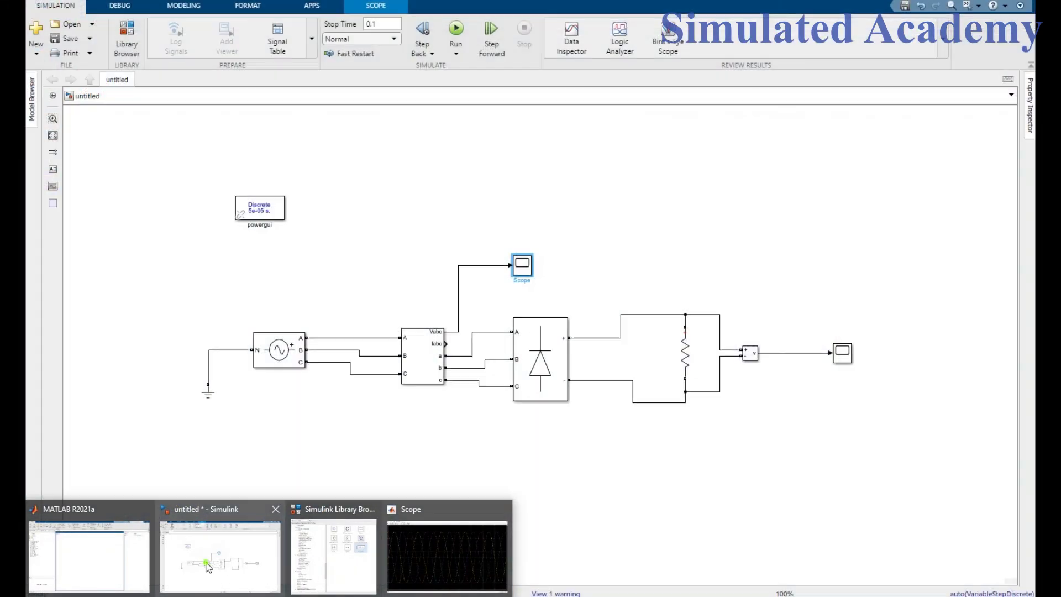
# Show Scope1 full-screen with the DC load voltage rippling between about 122 and 142 V.
pyautogui.doubleClick(842, 357)
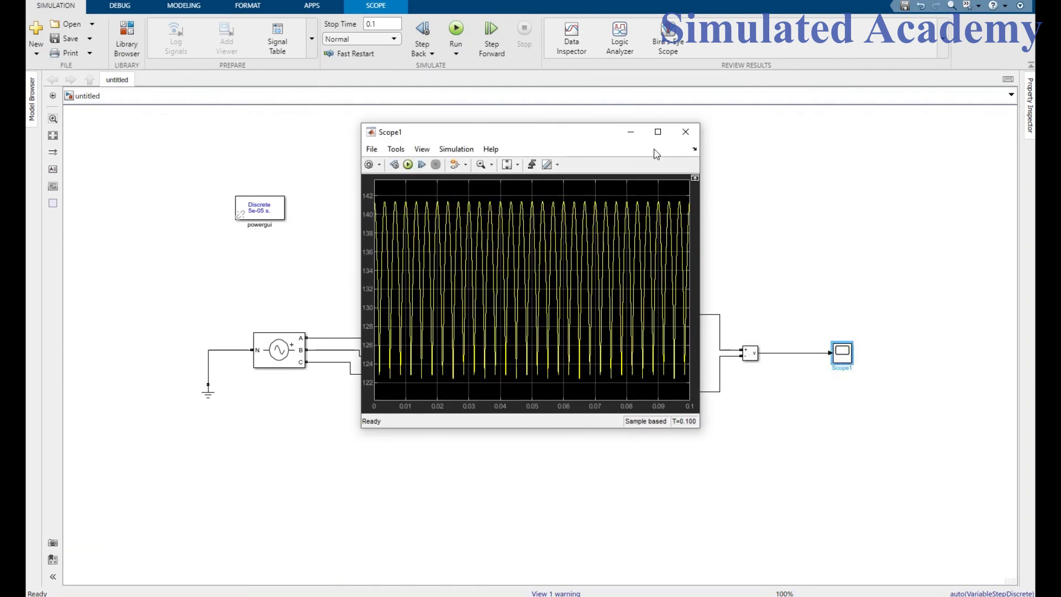
pyautogui.click(658, 131)
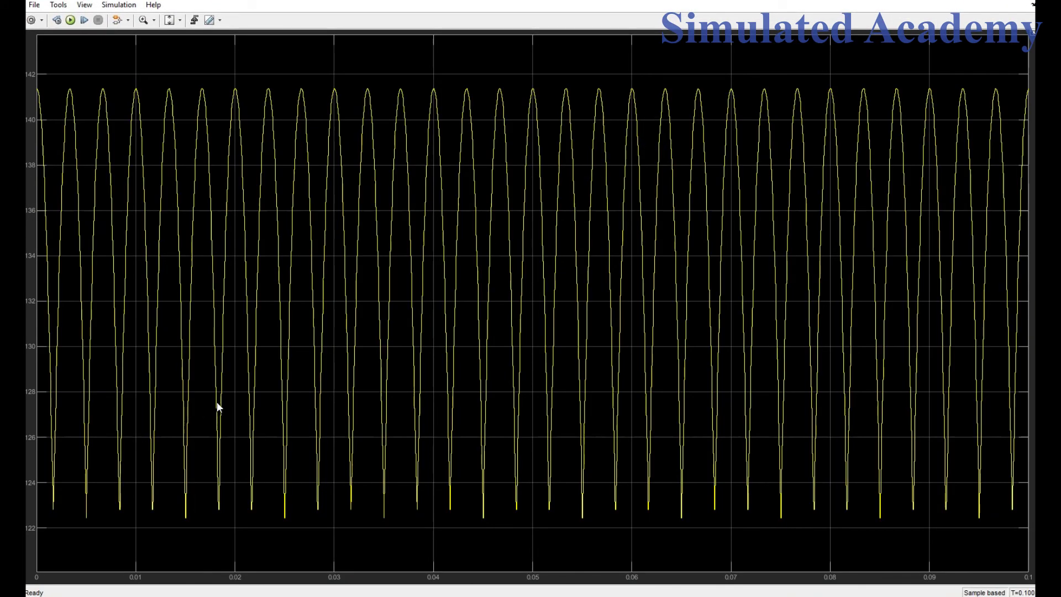
pyautogui.rightClick(81, 44)
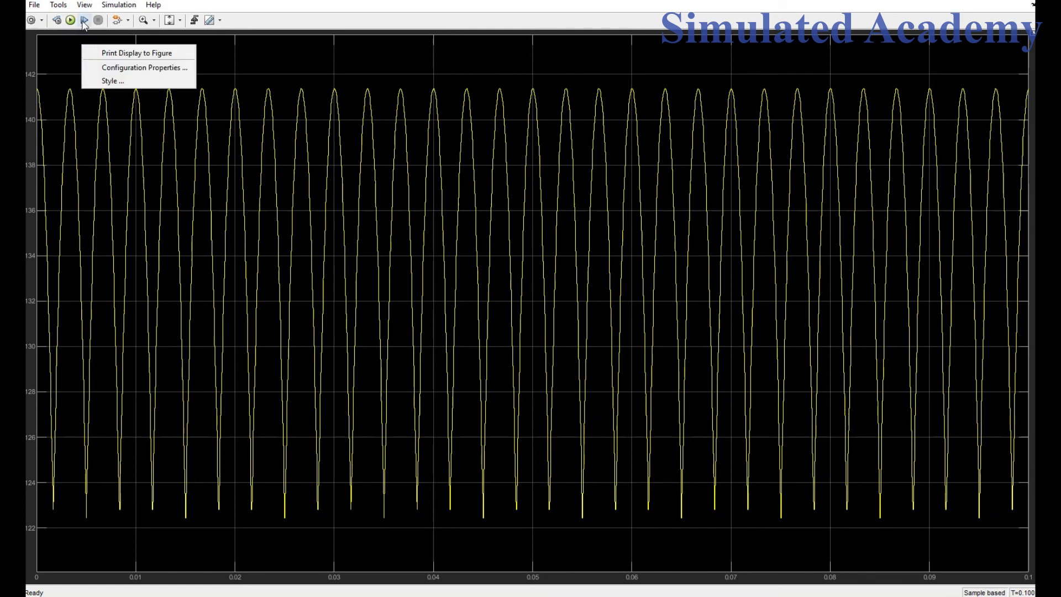
pyautogui.click(82, 5)
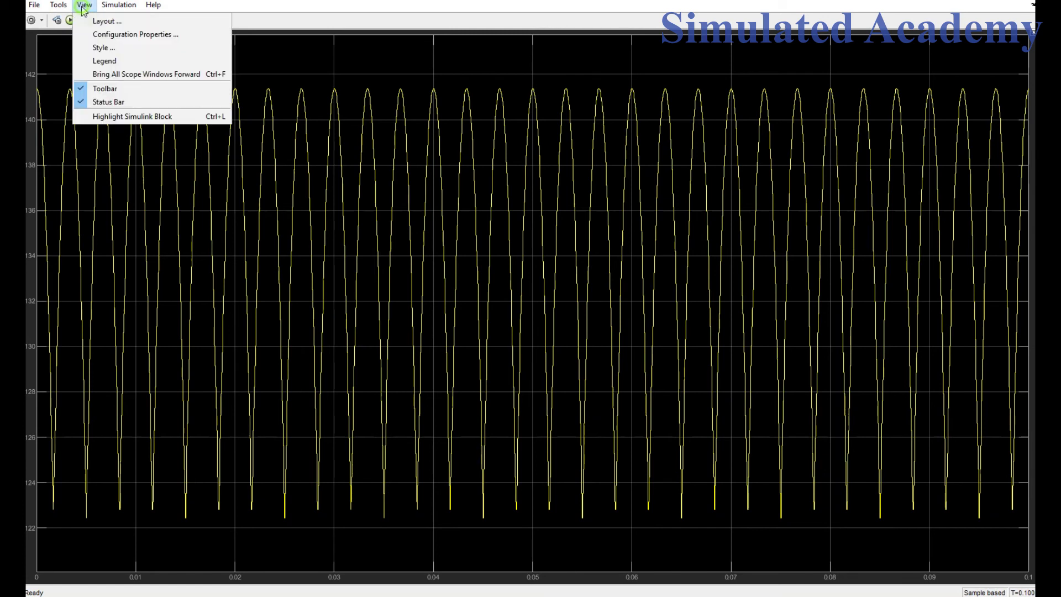
# Set Scope1's Display Y-limits to minimum 0 and maximum 150 and apply.
pyautogui.click(115, 34)
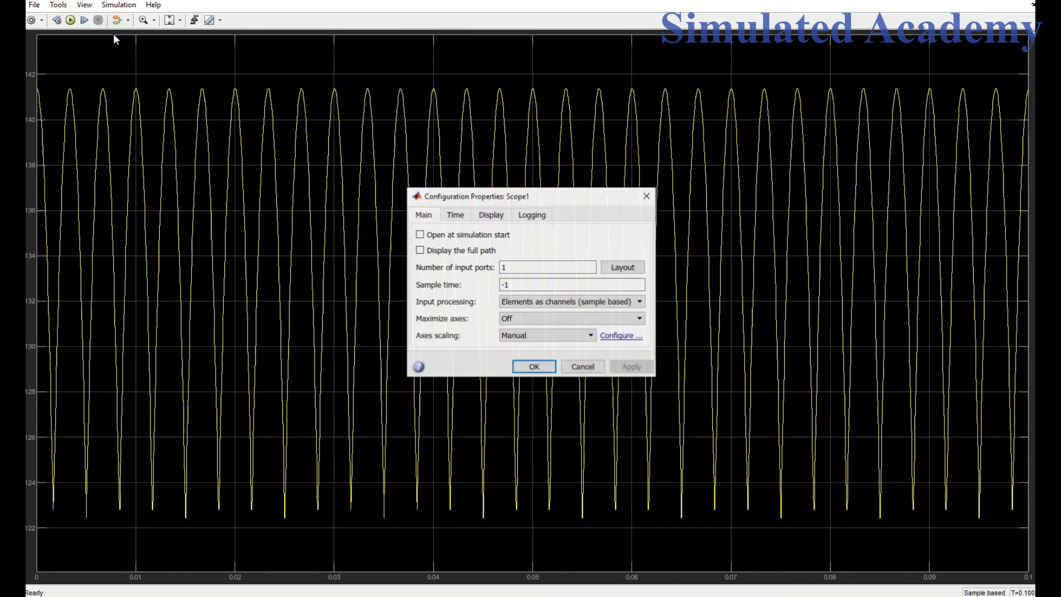
pyautogui.click(489, 216)
pyautogui.doubleClick(544, 300)
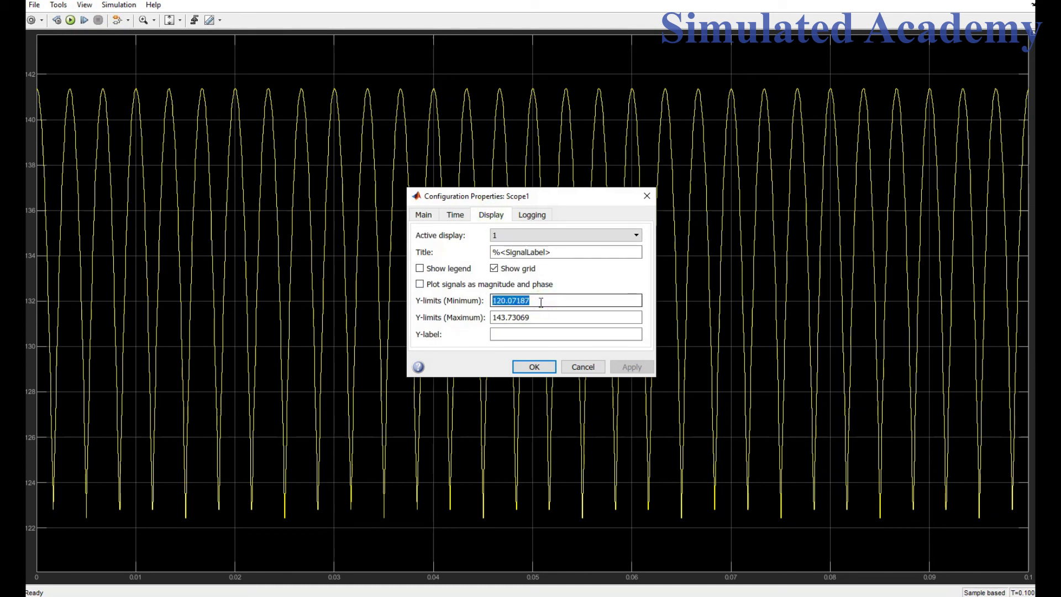
pyautogui.write('0')
pyautogui.doubleClick(539, 317)
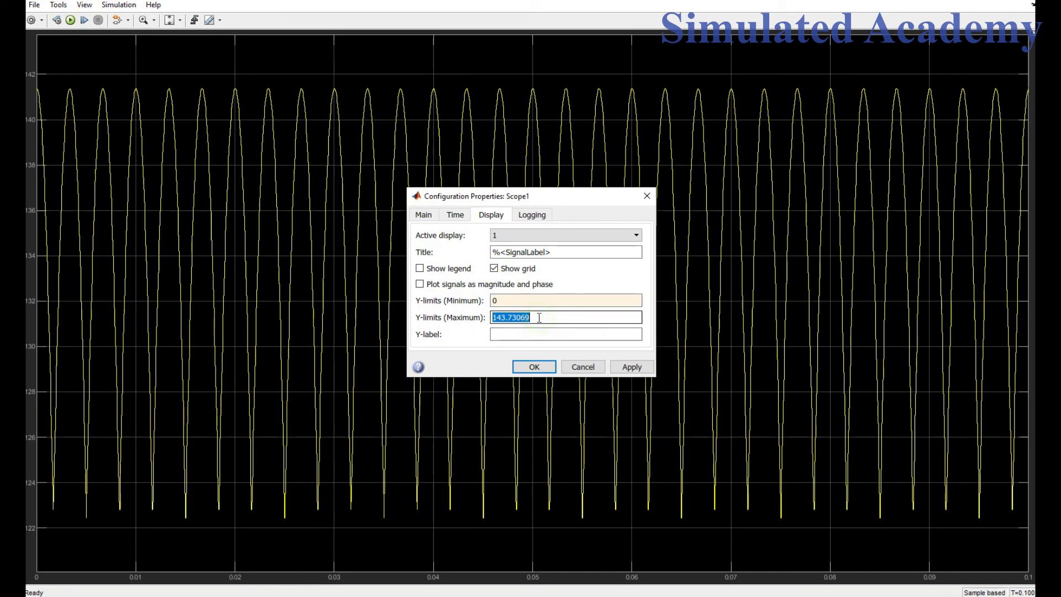
pyautogui.write('150')
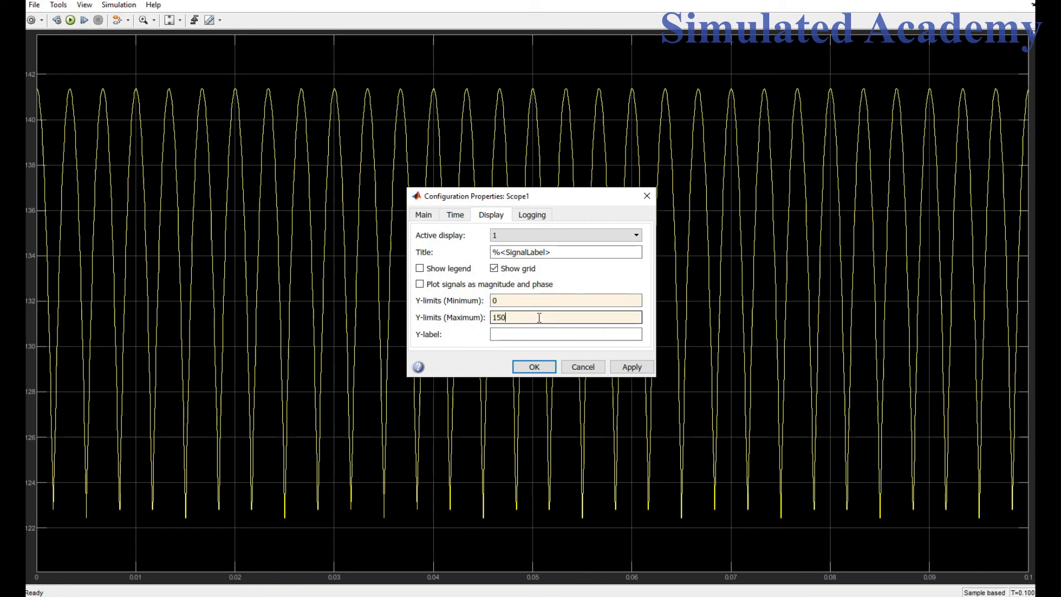
pyautogui.click(631, 367)
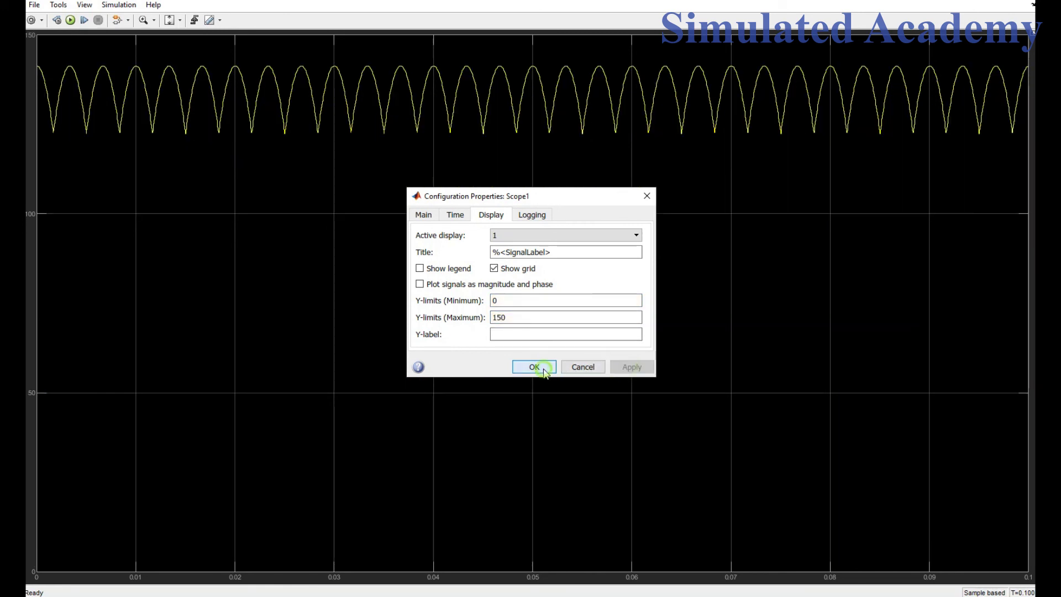
pyautogui.click(544, 367)
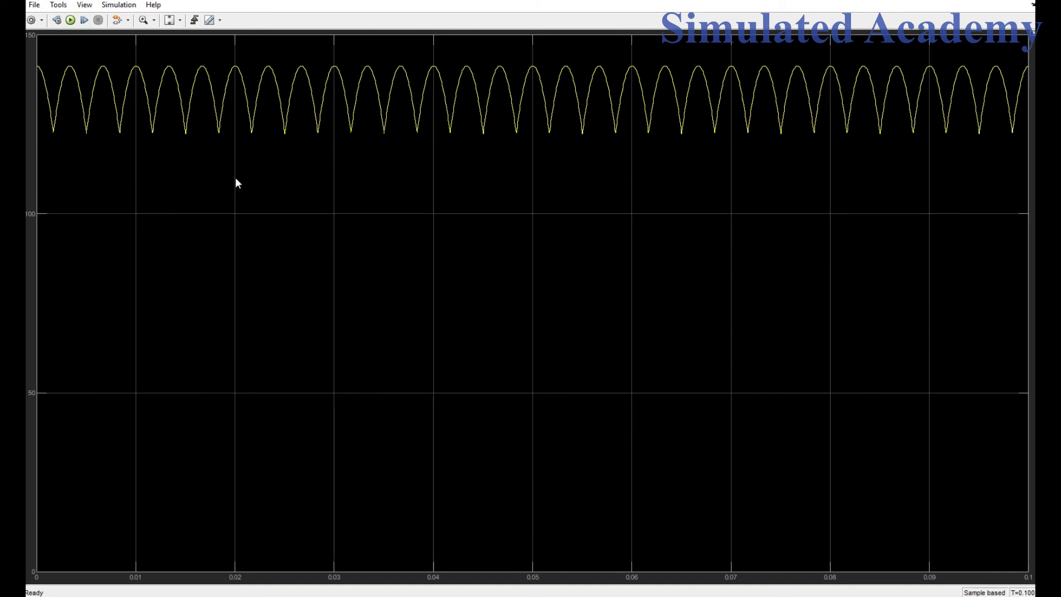
# Draw a red rectangle around the ripple waveform peaks near the top of Scope1.
pyautogui.click(1012, 1)
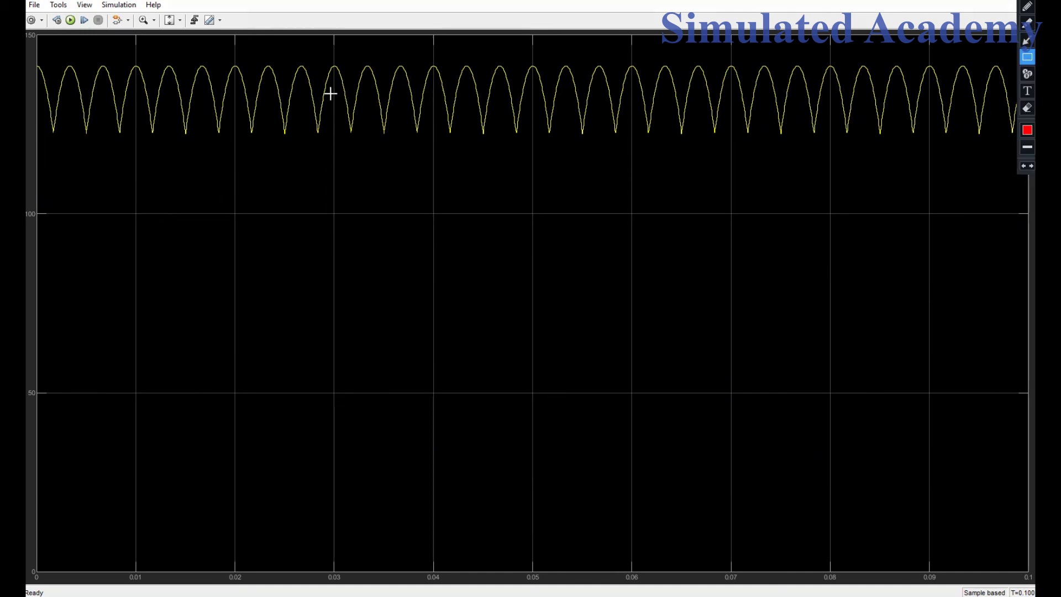
pyautogui.moveTo(50, 51)
pyautogui.mouseDown()
pyautogui.moveTo(213, 137)
pyautogui.moveTo(999, 157)
pyautogui.mouseUp()
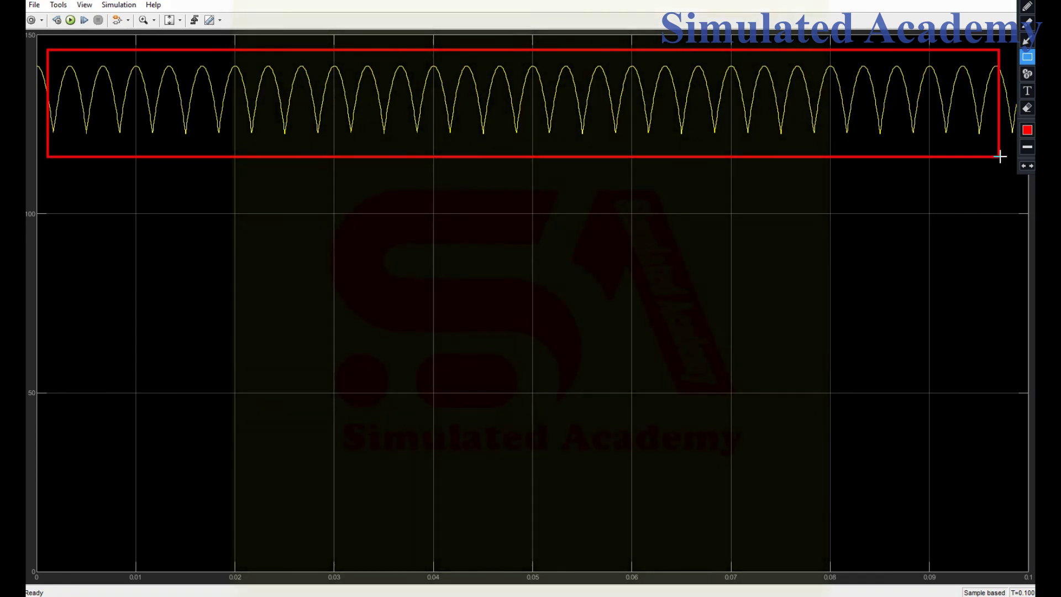